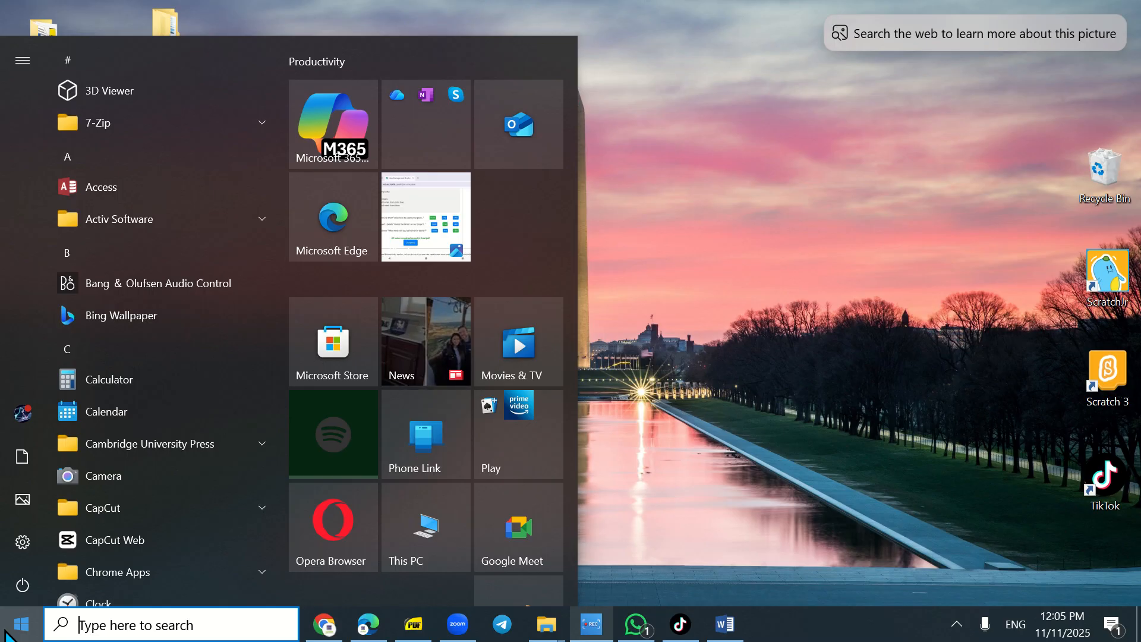
- Open a new browser tab and search the web for "movie maker download"
{"action": "left_click", "coordinate": [6, 635]}
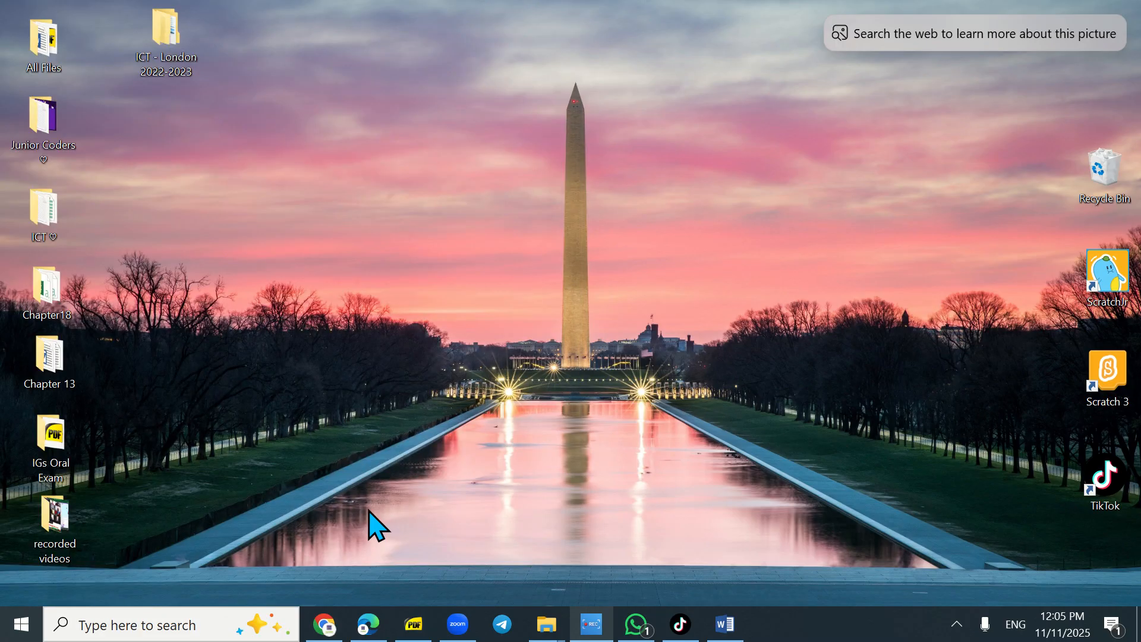
{"action": "left_click", "coordinate": [368, 627]}
{"action": "left_click", "coordinate": [482, 14]}
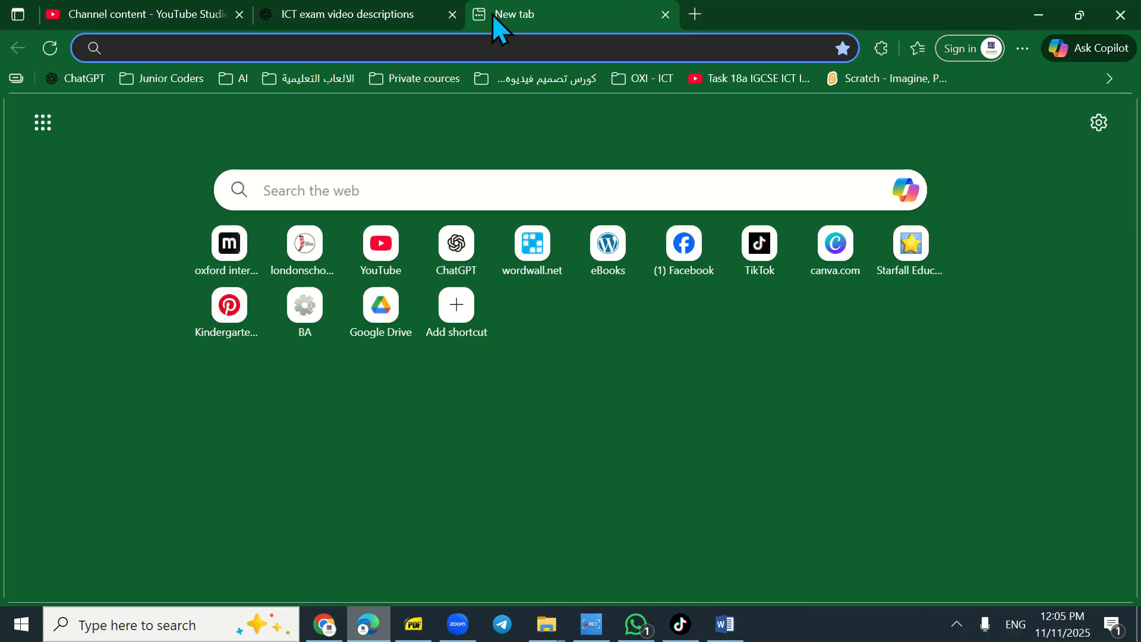
{"action": "type", "text": "mov"}
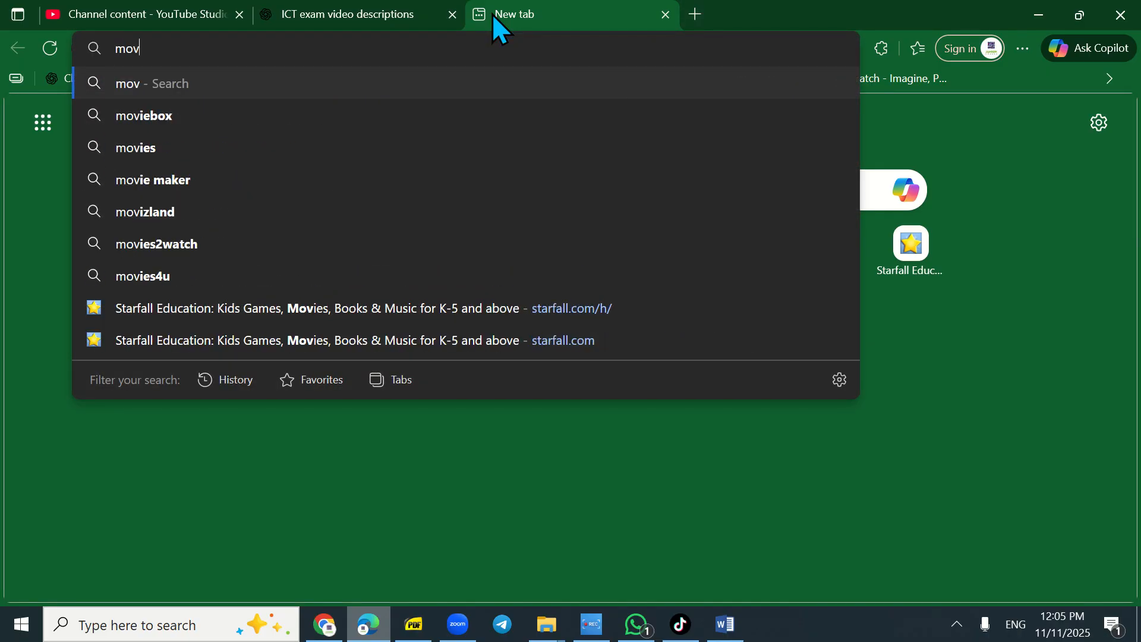
{"action": "type", "text": "iemaker"}
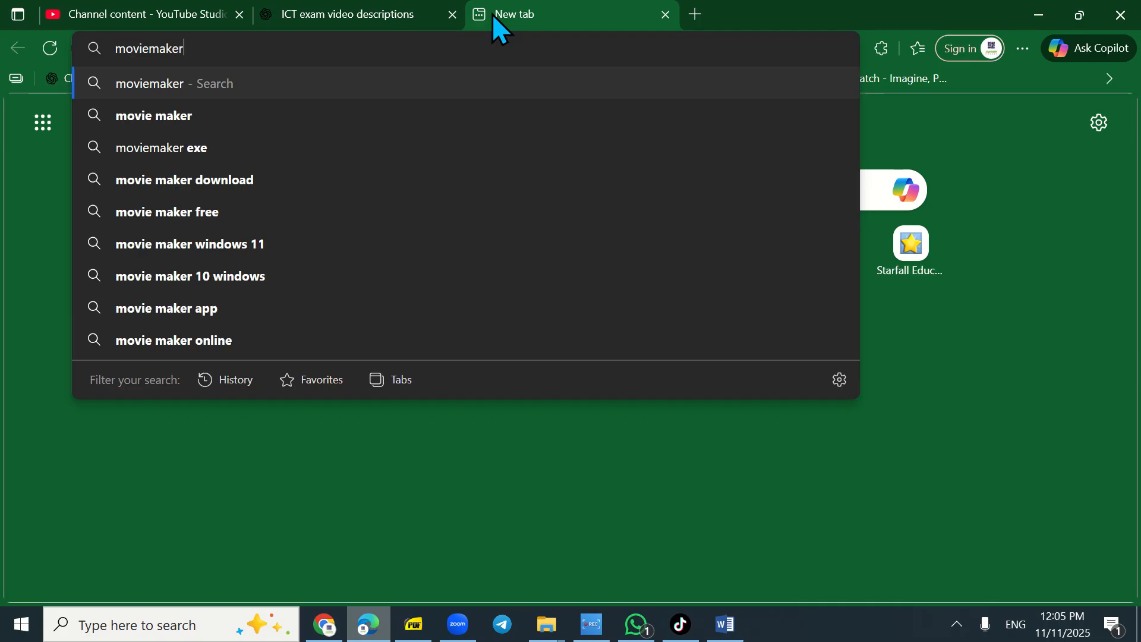
{"action": "left_click", "coordinate": [174, 190]}
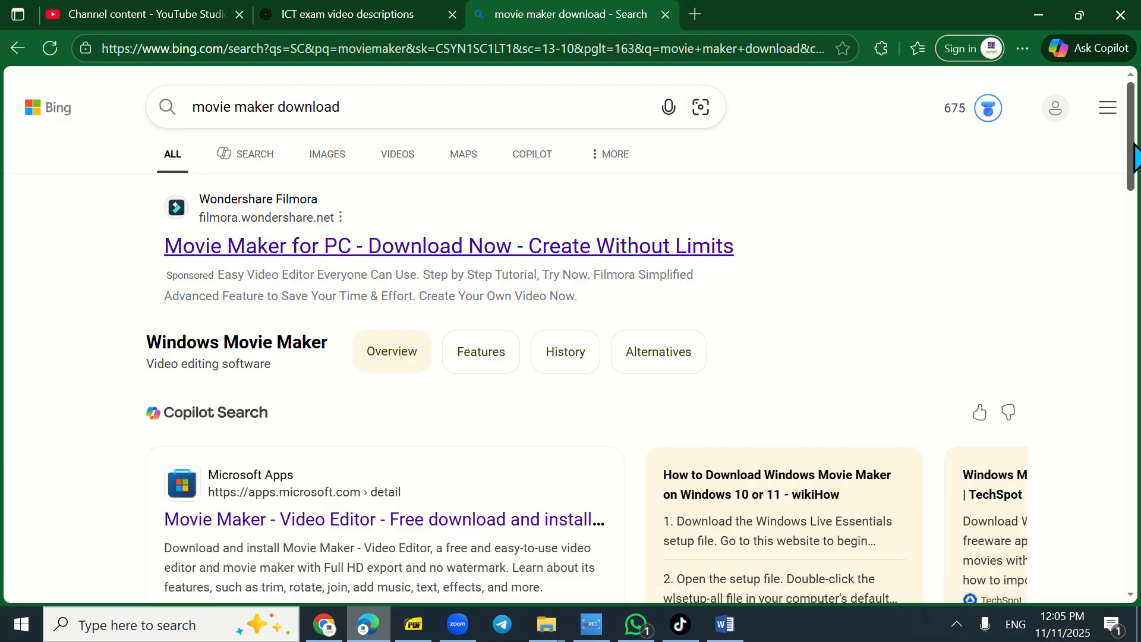
- Open the TechSpot Windows Movie Maker 12 download page from the results, then minimise the browser
{"action": "scroll", "coordinate": [1136, 158], "scroll_direction": "down", "scroll_amount": 8}
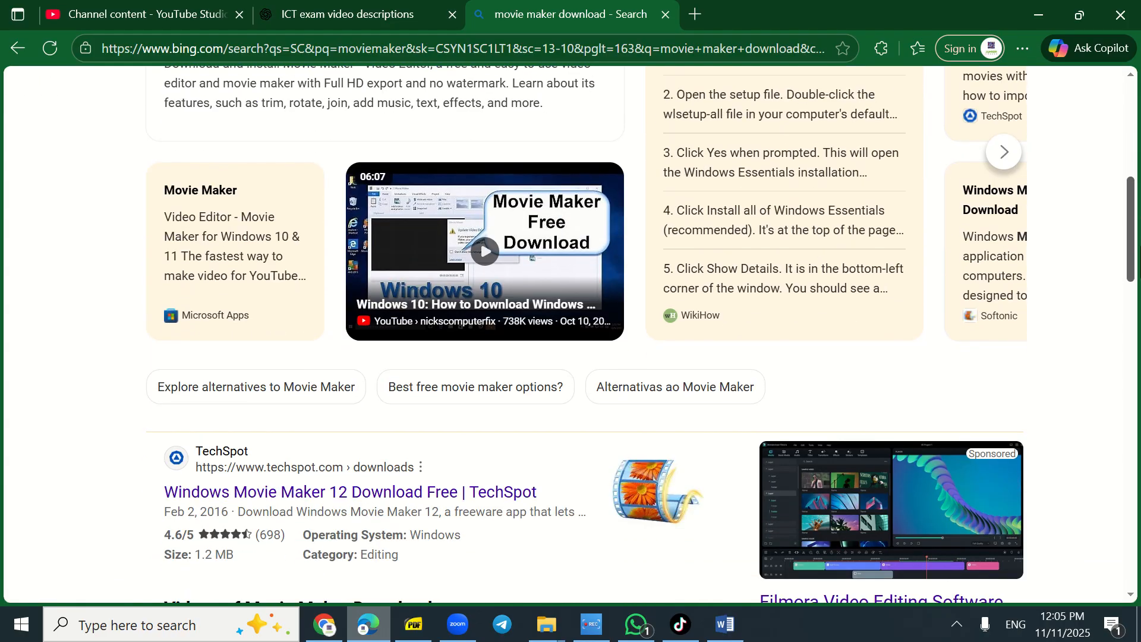
{"action": "scroll", "coordinate": [570, 333], "scroll_direction": "down", "scroll_amount": 3}
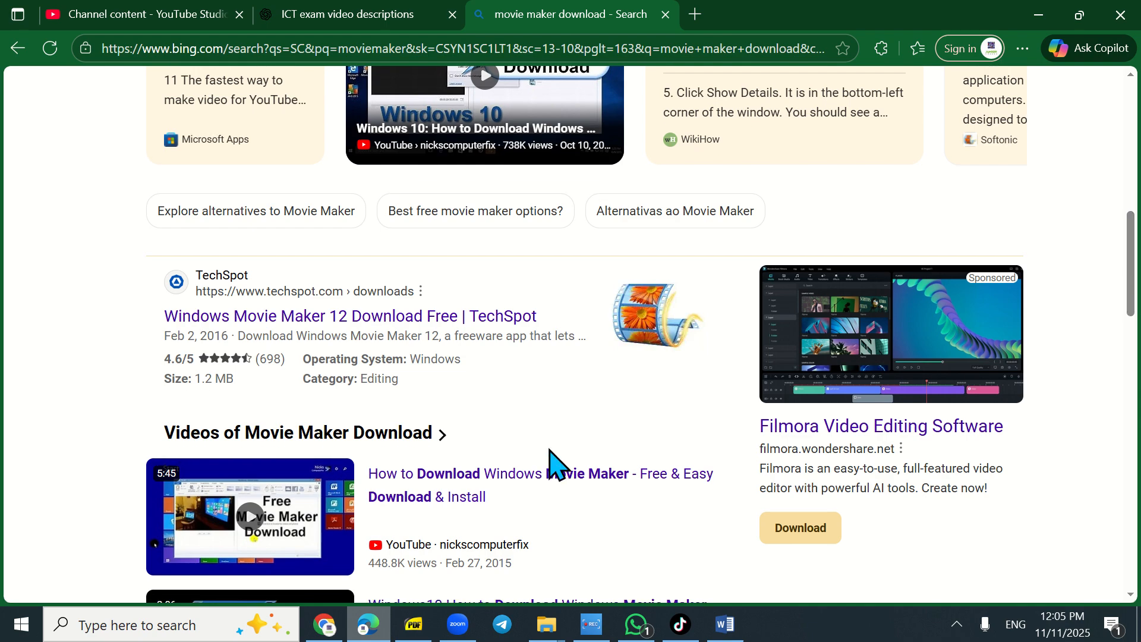
{"action": "left_click", "coordinate": [410, 315]}
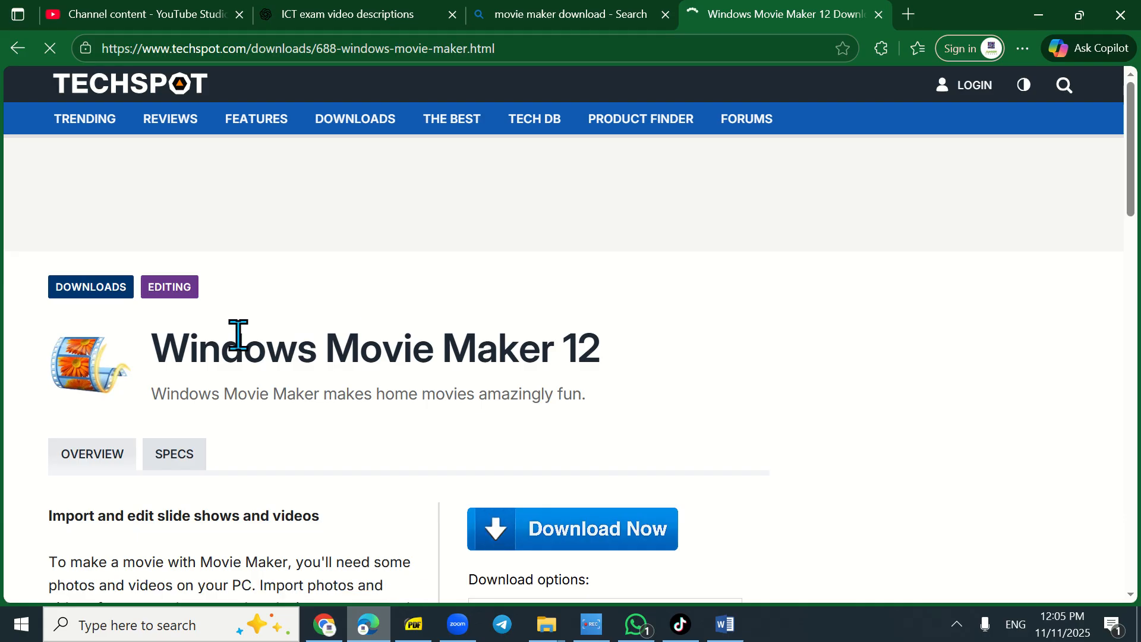
{"action": "left_click_drag", "start_coordinate": [239, 336], "coordinate": [499, 344]}
{"action": "left_click", "coordinate": [537, 363]}
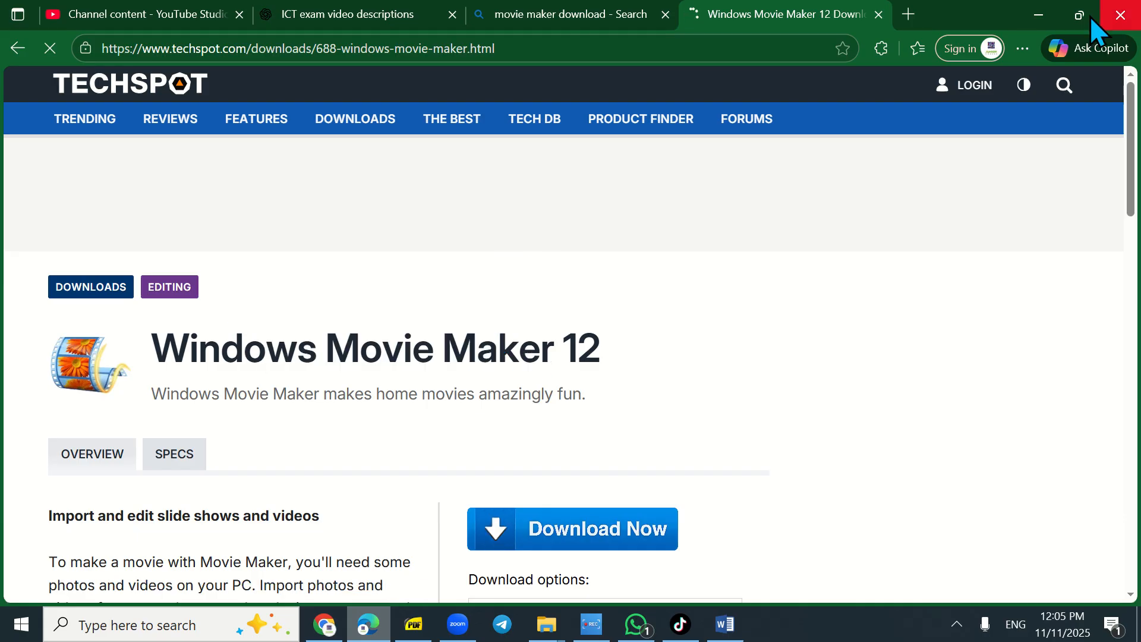
{"action": "left_click", "coordinate": [1034, 12]}
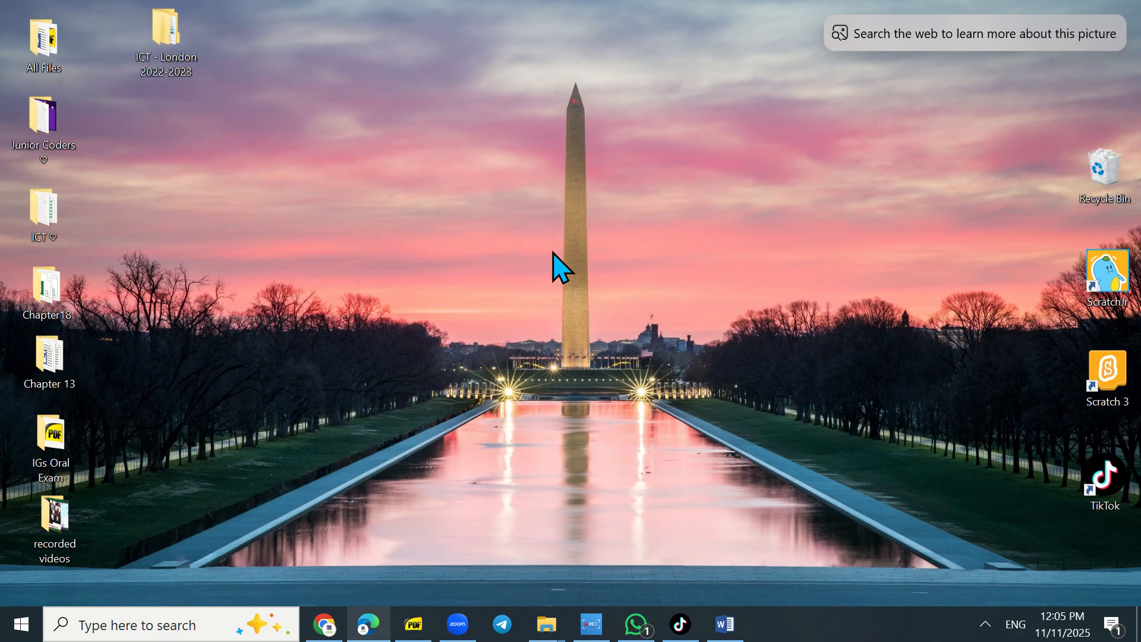
- Search the Start menu for Movie Maker and launch the app
{"action": "left_click", "coordinate": [21, 627]}
{"action": "type", "text": "mak"}
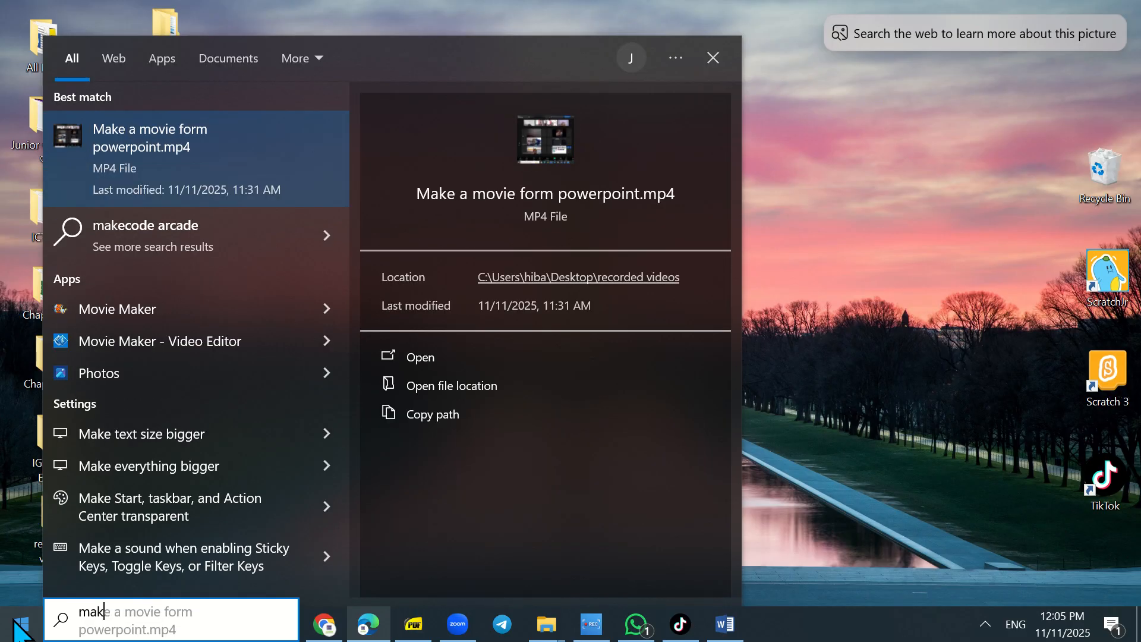
{"action": "key", "text": "BackSpace"}
{"action": "key", "text": "BackSpace"}
{"action": "key", "text": "BackSpace"}
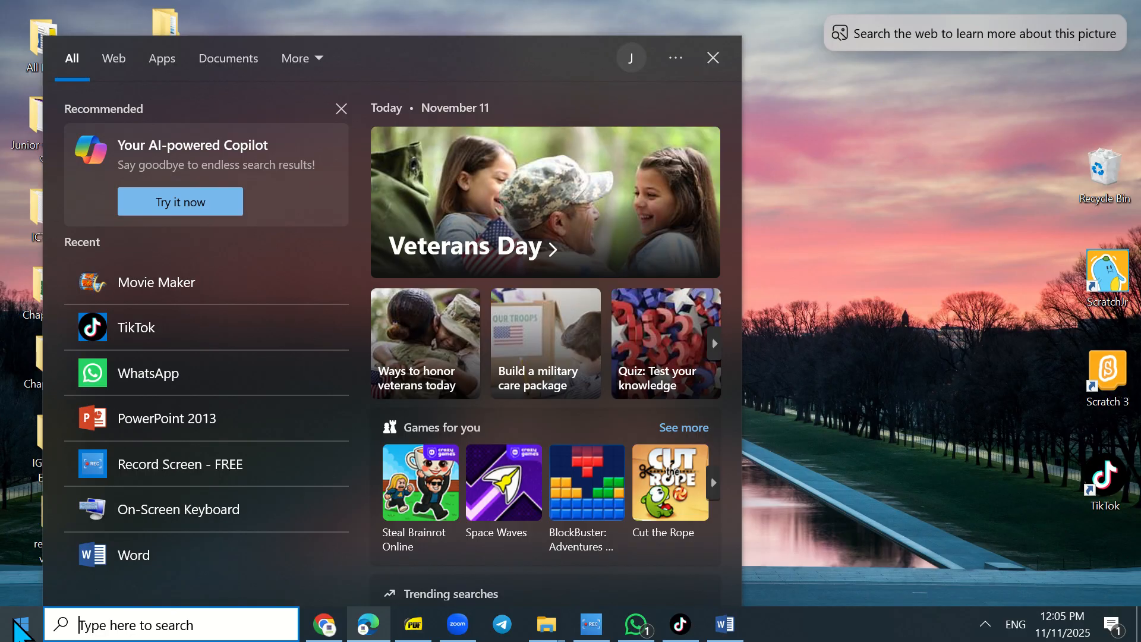
{"action": "type", "text": "mov"}
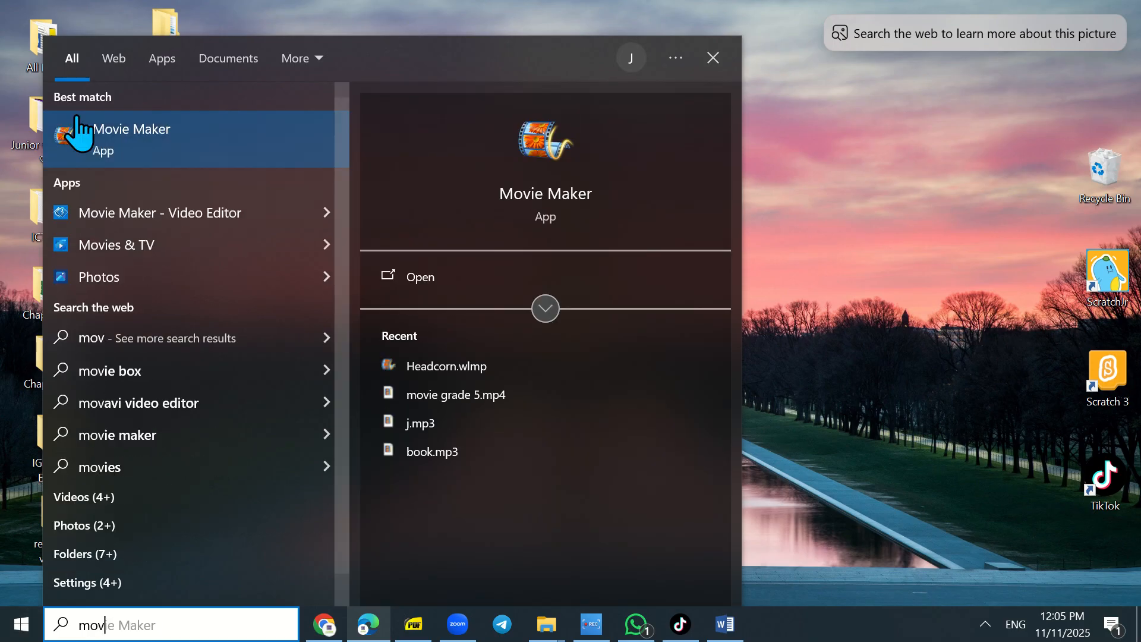
{"action": "left_click", "coordinate": [159, 148]}
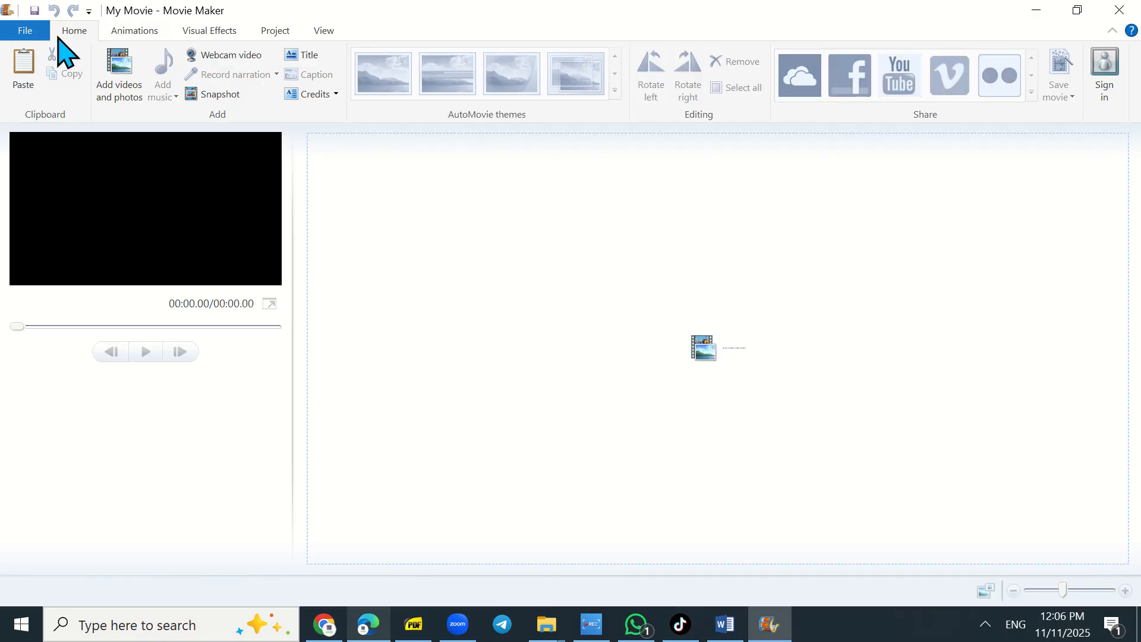
- Look through the Animations, Visual Effects, Project and View ribbon tabs before returning to Home
{"action": "left_click", "coordinate": [129, 31]}
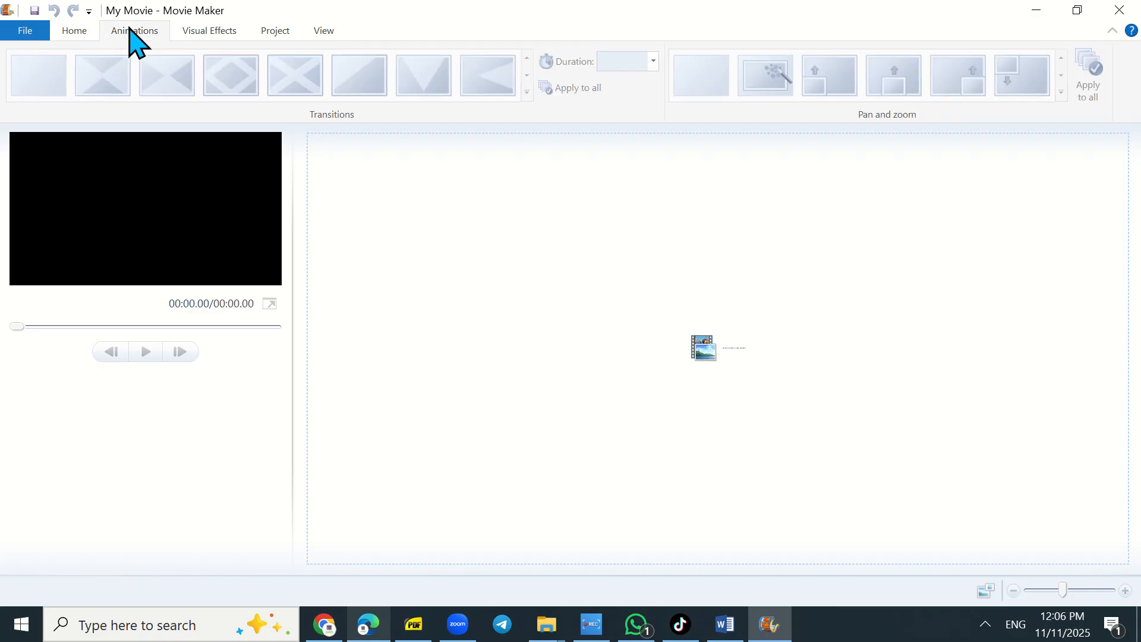
{"action": "left_click", "coordinate": [208, 33]}
{"action": "left_click", "coordinate": [282, 34]}
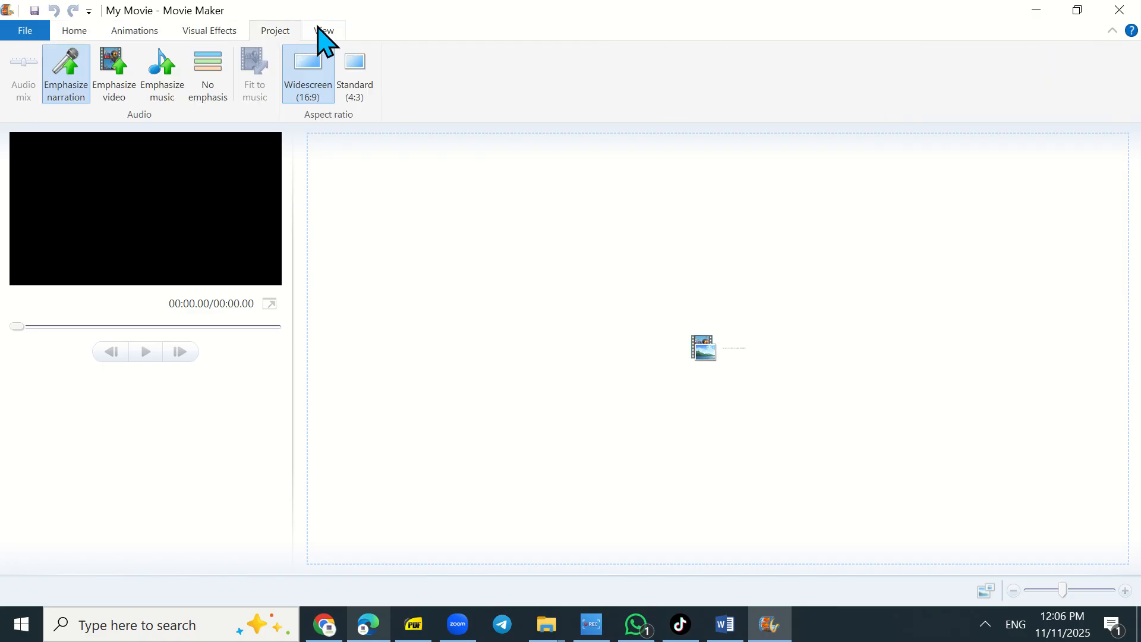
{"action": "left_click", "coordinate": [322, 32]}
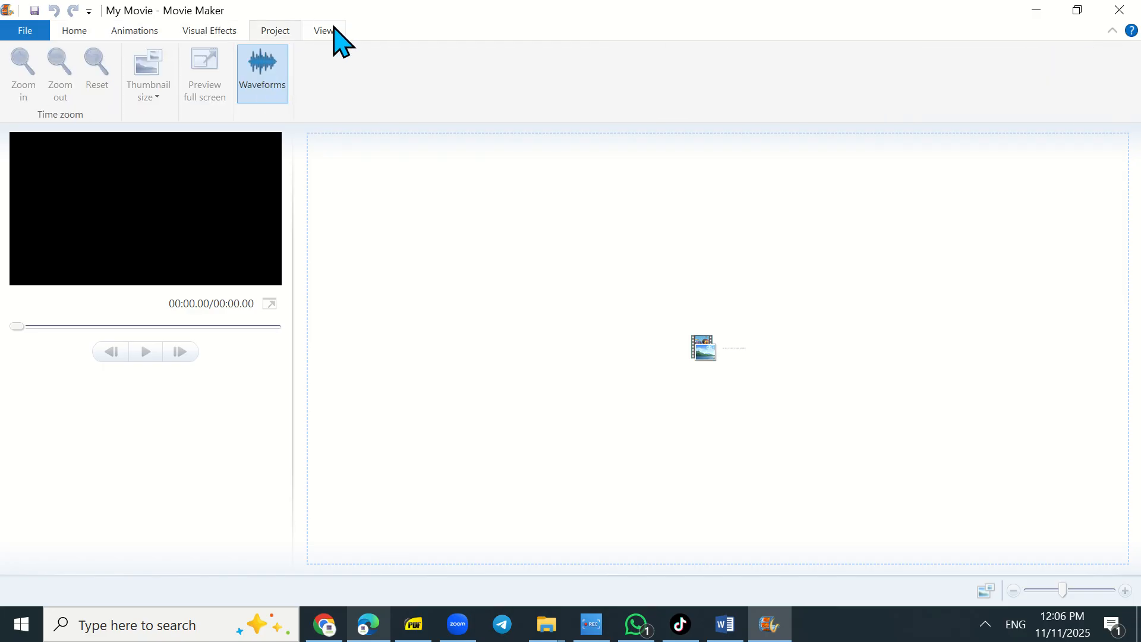
{"action": "left_click", "coordinate": [63, 33]}
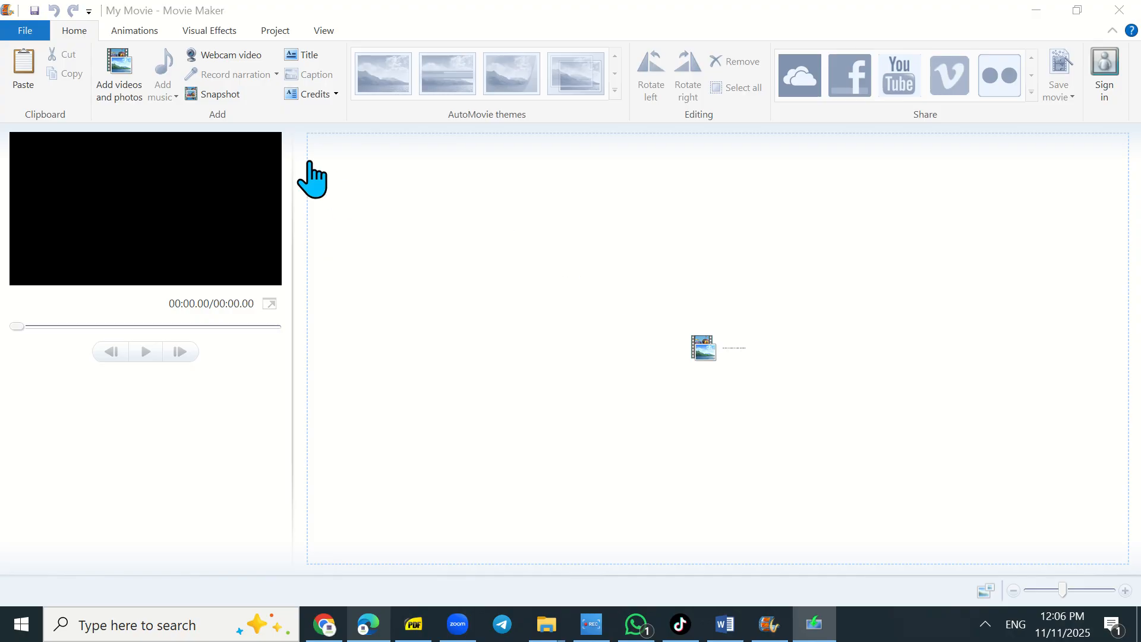
- Import six pictures from Documents, including Grade2, grade 2, Grade 1 -Oxford school, icecream and page45, into the project
{"action": "left_click", "coordinate": [119, 64]}
{"action": "left_click", "coordinate": [119, 64]}
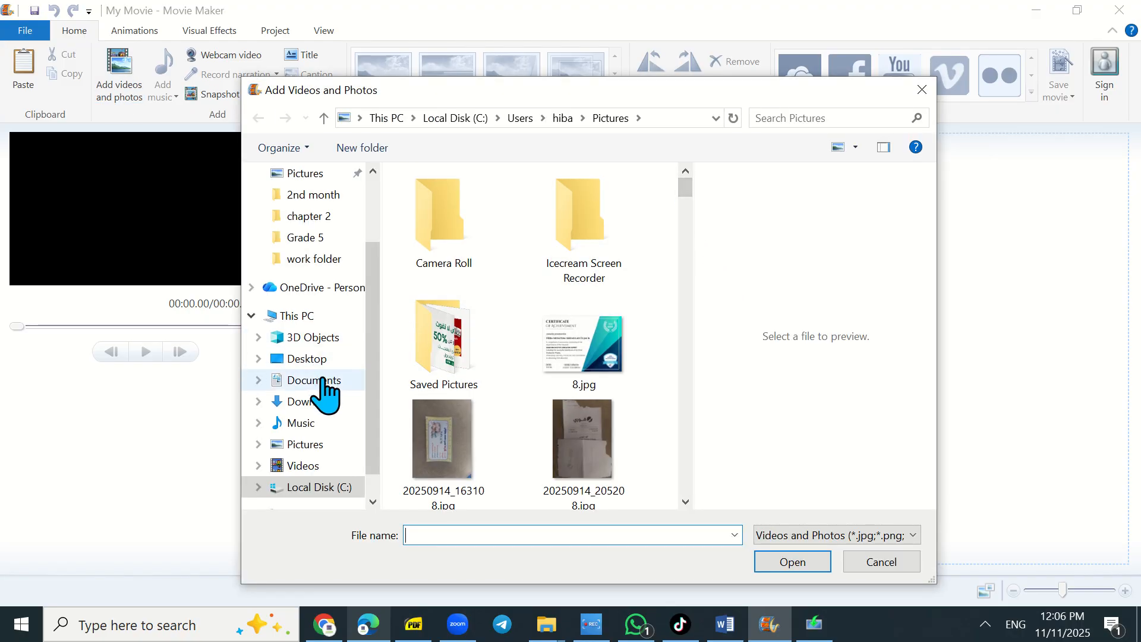
{"action": "left_click", "coordinate": [294, 381]}
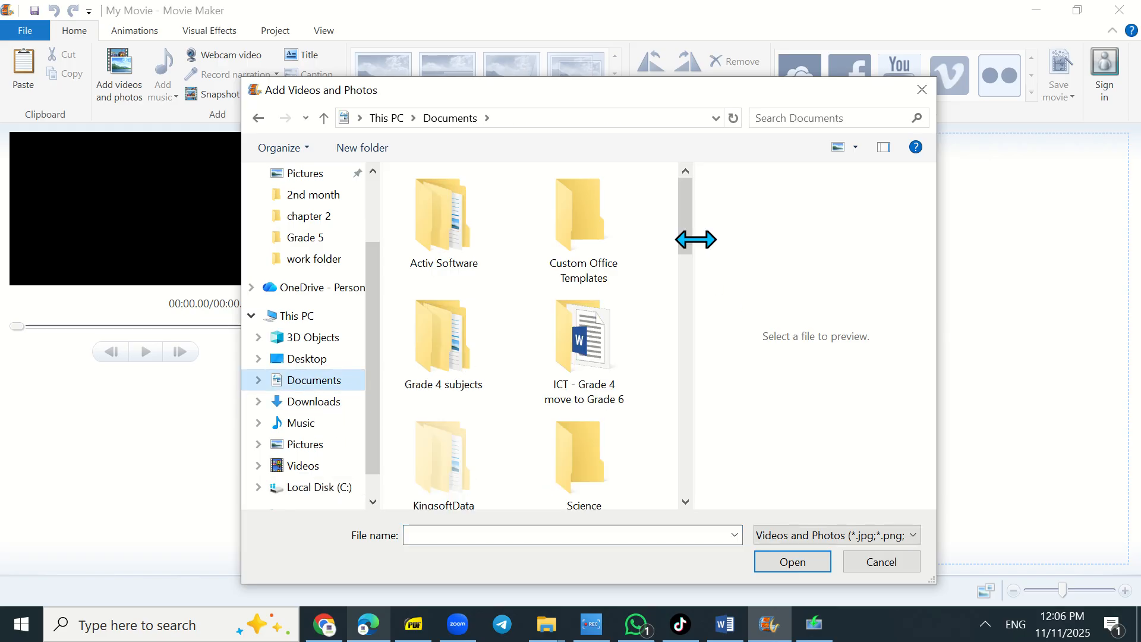
{"action": "left_click_drag", "start_coordinate": [691, 237], "coordinate": [725, 451]}
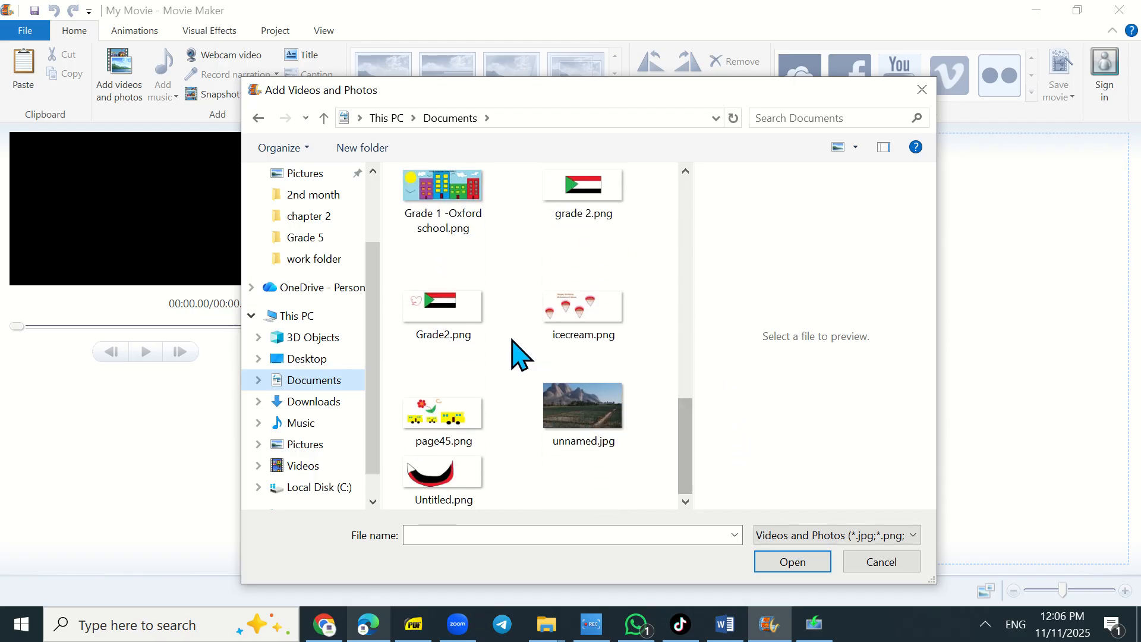
{"action": "left_click", "coordinate": [419, 303]}
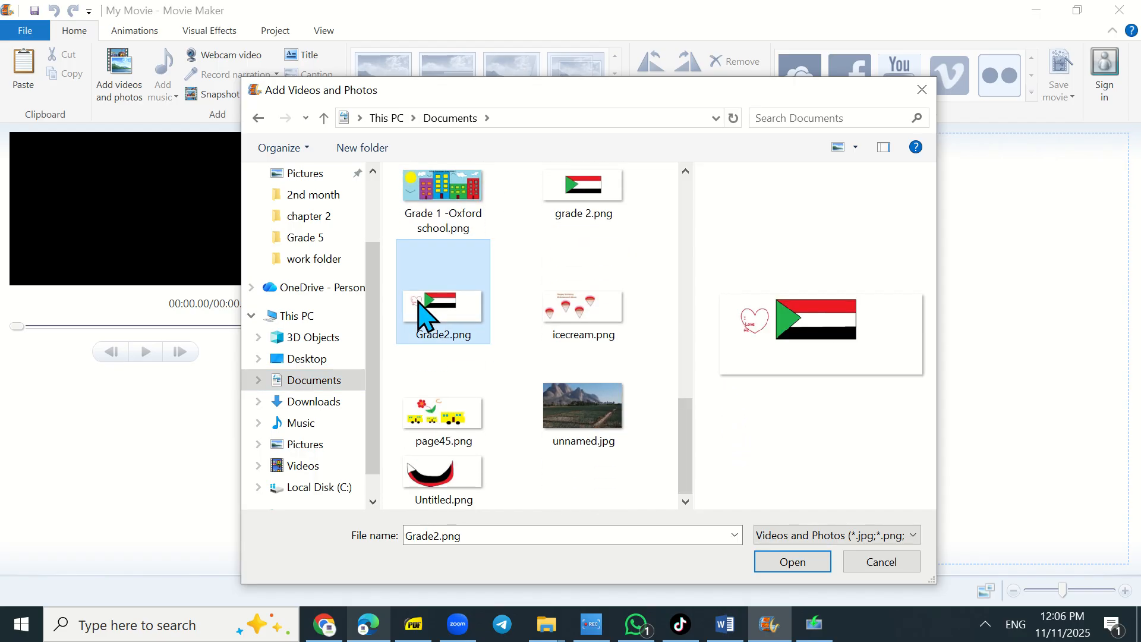
{"action": "left_click", "coordinate": [579, 196], "text": "ctrl"}
{"action": "left_click", "coordinate": [447, 262], "text": "ctrl"}
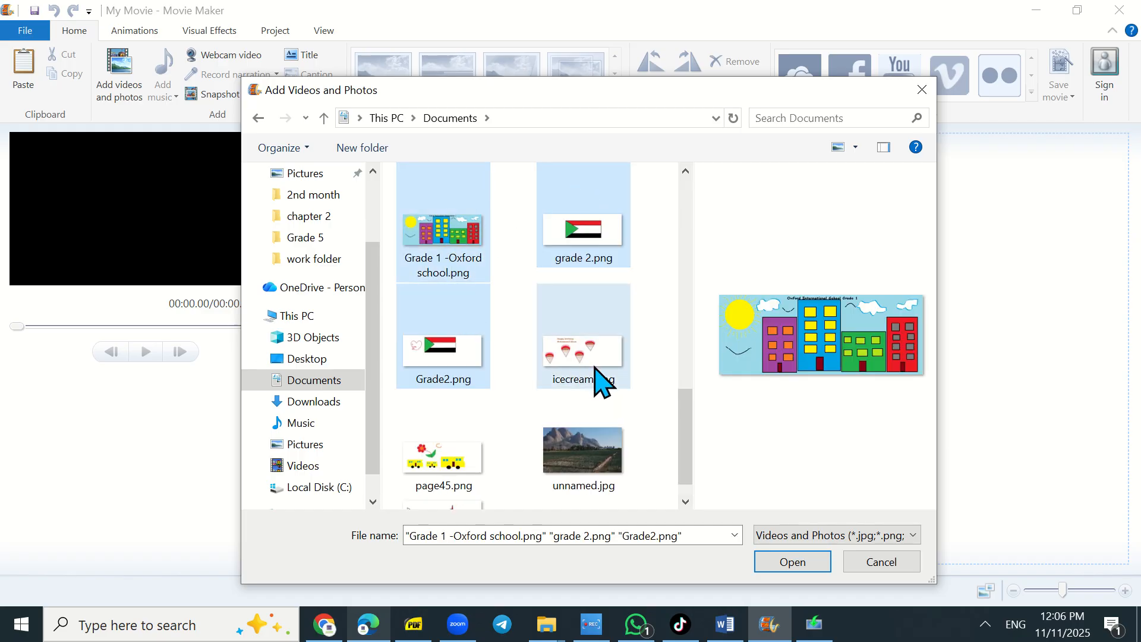
{"action": "left_click", "coordinate": [599, 380], "text": "ctrl"}
{"action": "left_click", "coordinate": [452, 469], "text": "ctrl"}
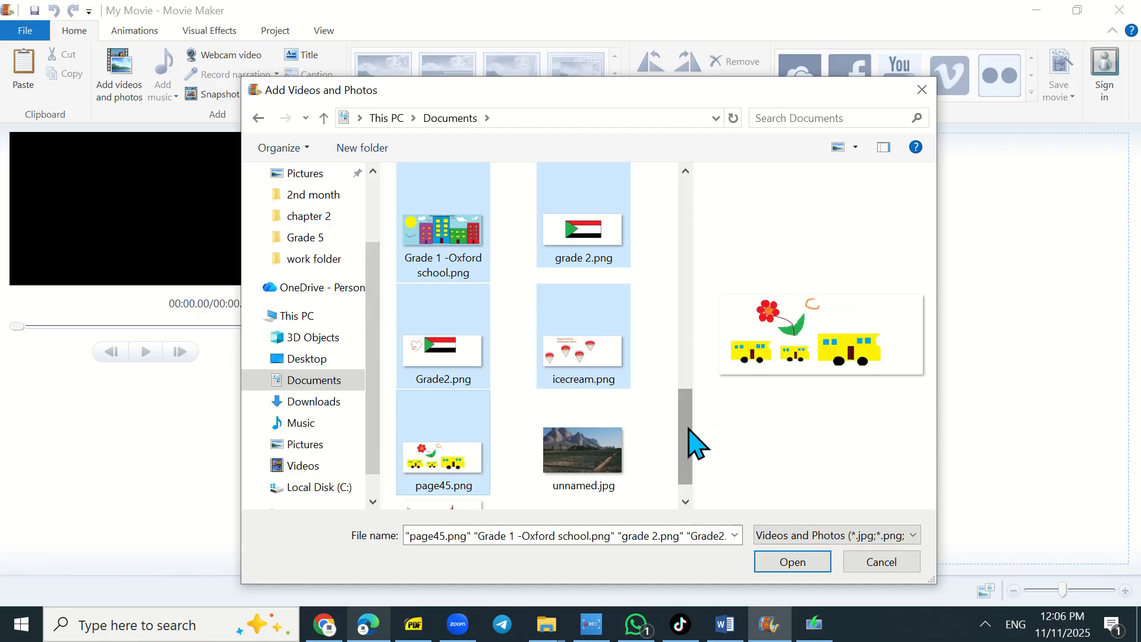
{"action": "left_click_drag", "start_coordinate": [690, 429], "coordinate": [680, 354]}
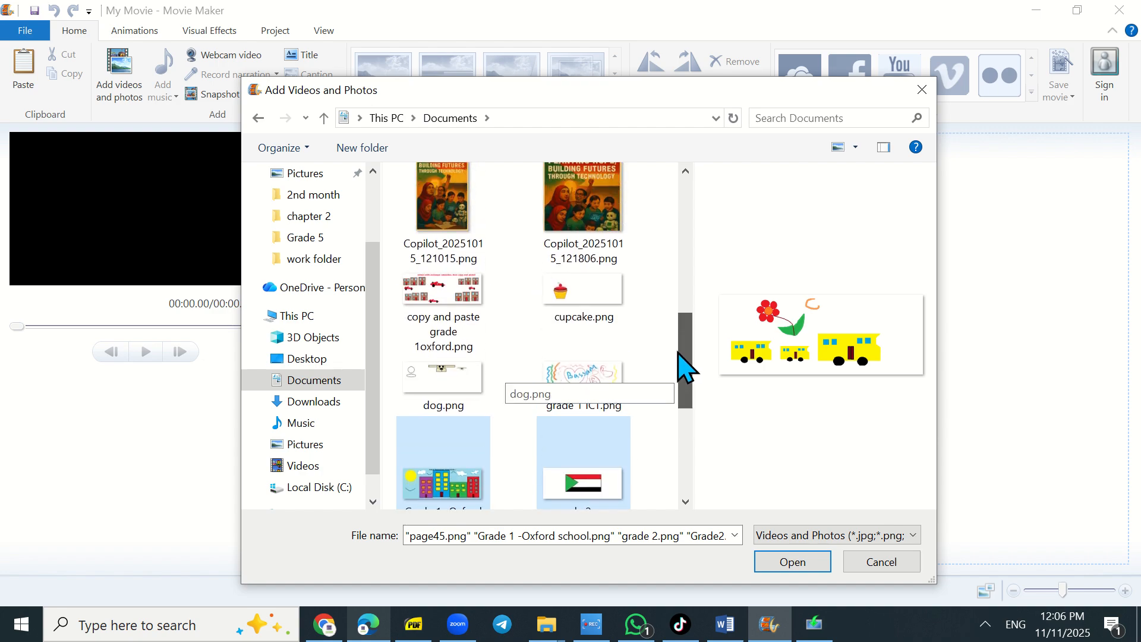
{"action": "left_click", "coordinate": [442, 289], "text": "ctrl"}
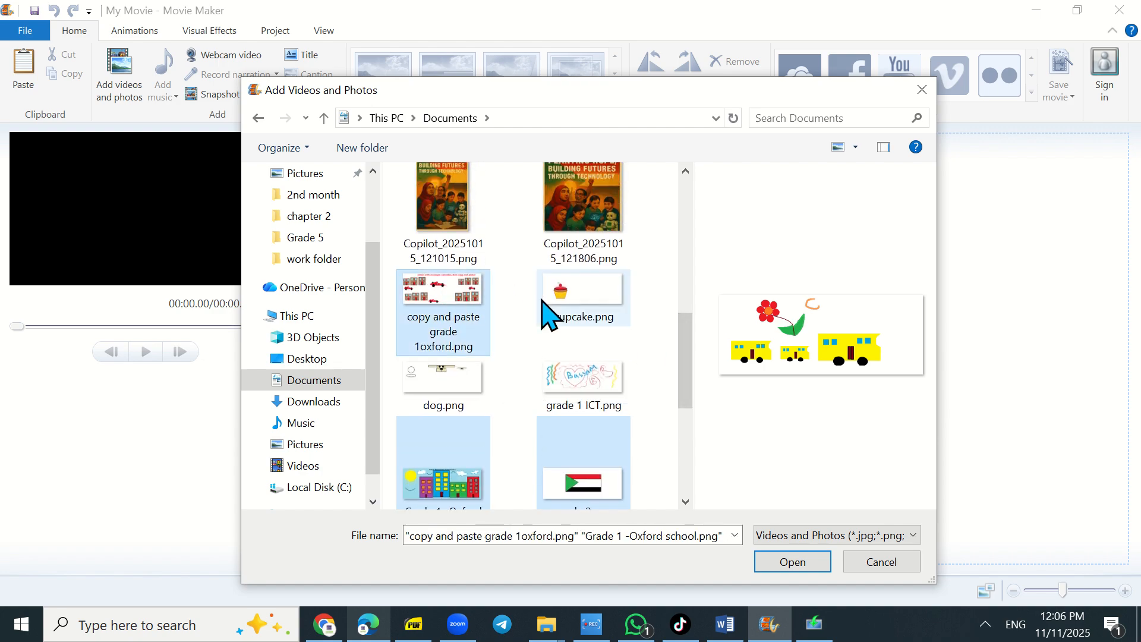
{"action": "left_click", "coordinate": [796, 561]}
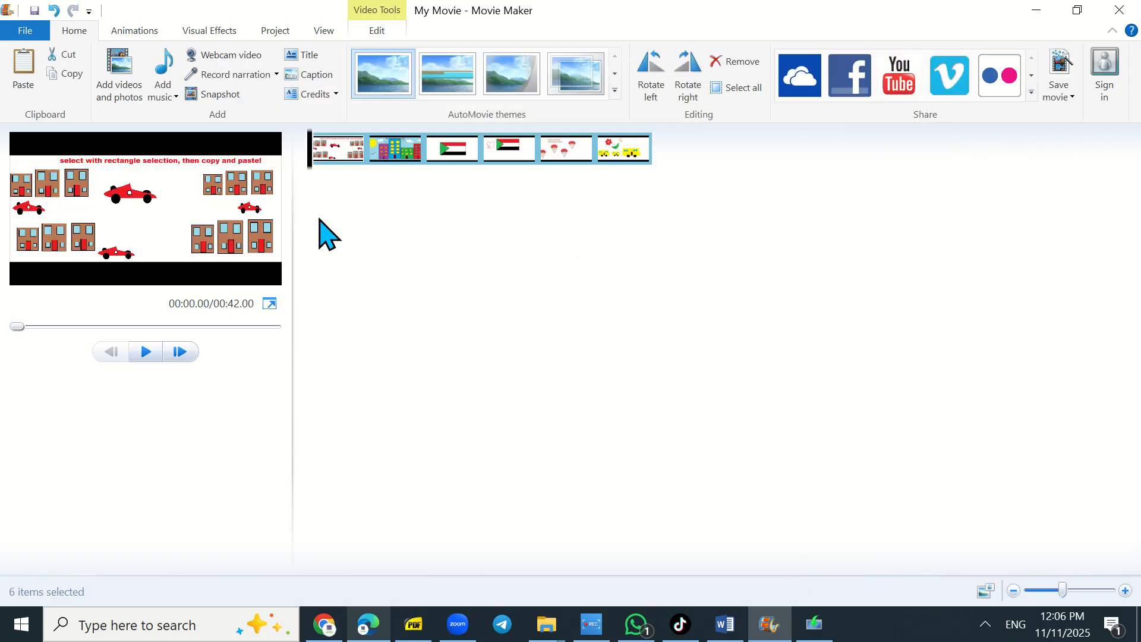
- Select each clip on the storyboard in turn to preview it, ending on the first clip
{"action": "left_click", "coordinate": [401, 156]}
{"action": "left_click", "coordinate": [447, 159]}
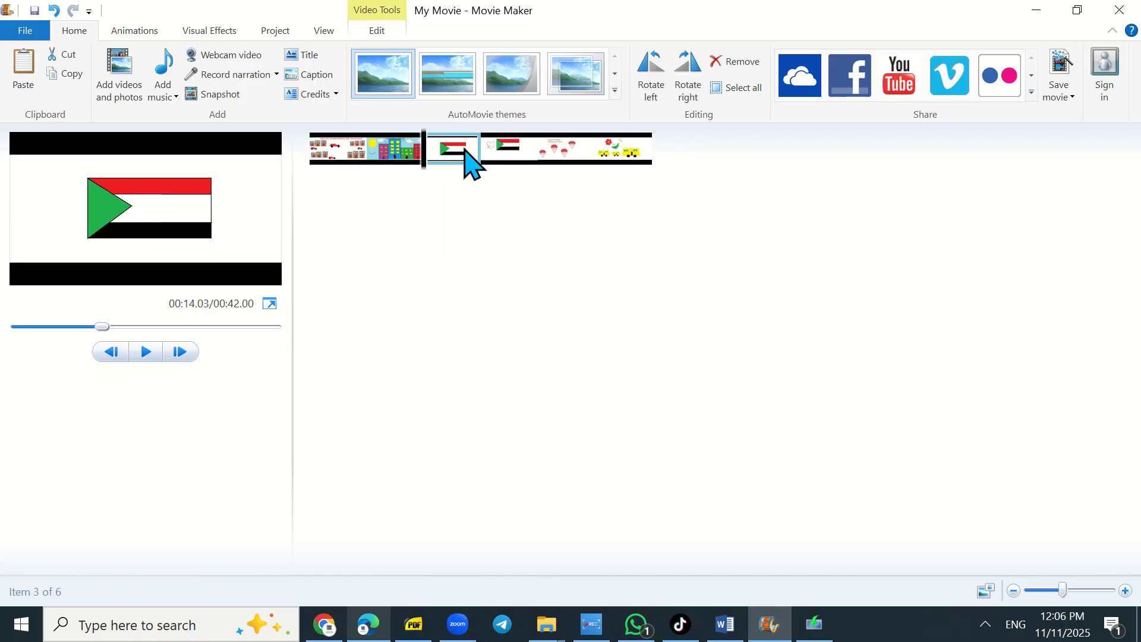
{"action": "left_click", "coordinate": [506, 157]}
{"action": "left_click", "coordinate": [567, 164]}
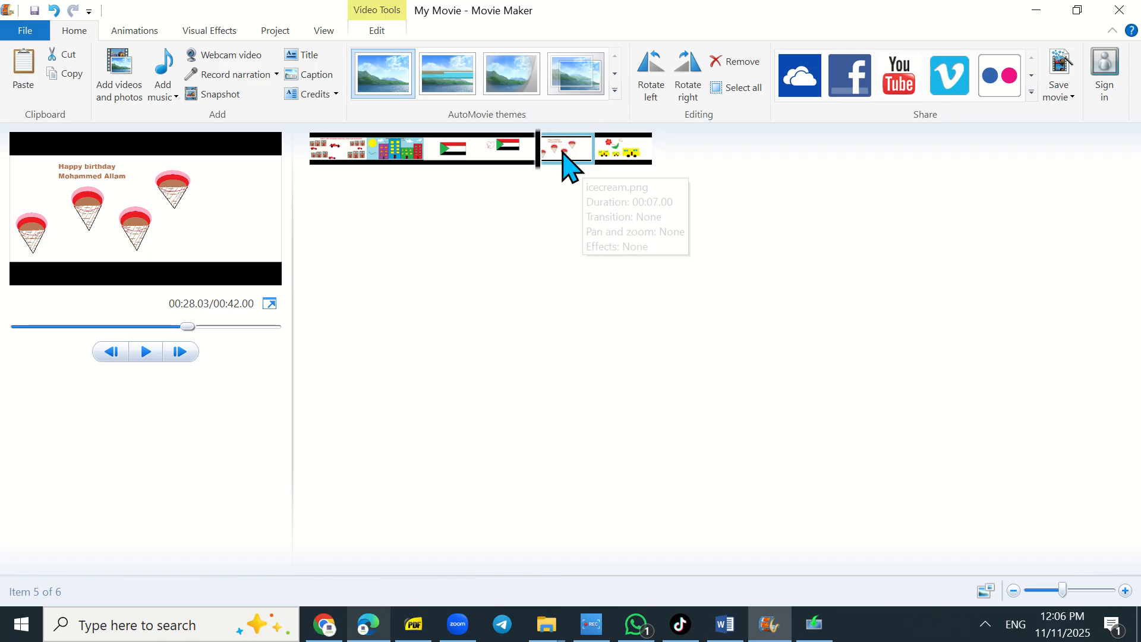
{"action": "left_click", "coordinate": [619, 155]}
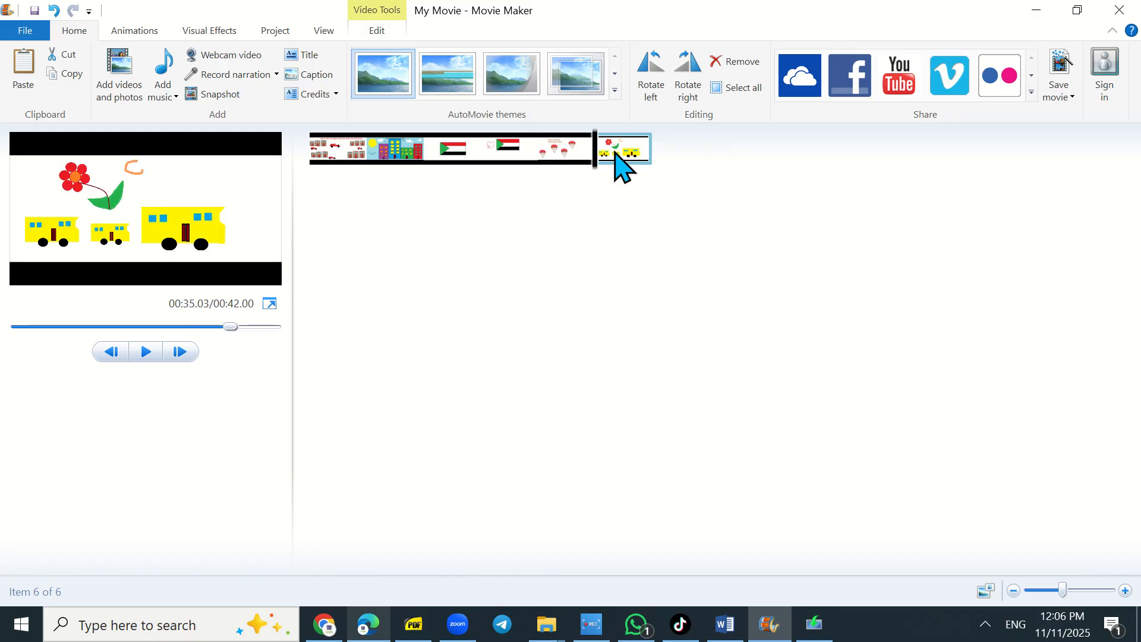
{"action": "left_click", "coordinate": [336, 157]}
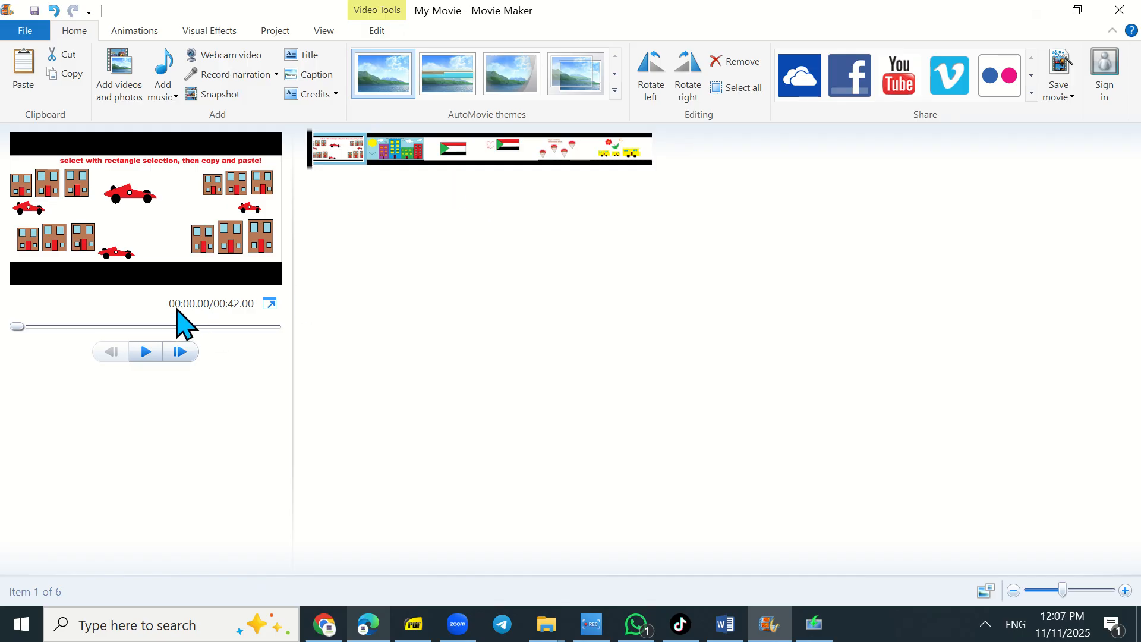
{"action": "left_click", "coordinate": [170, 99]}
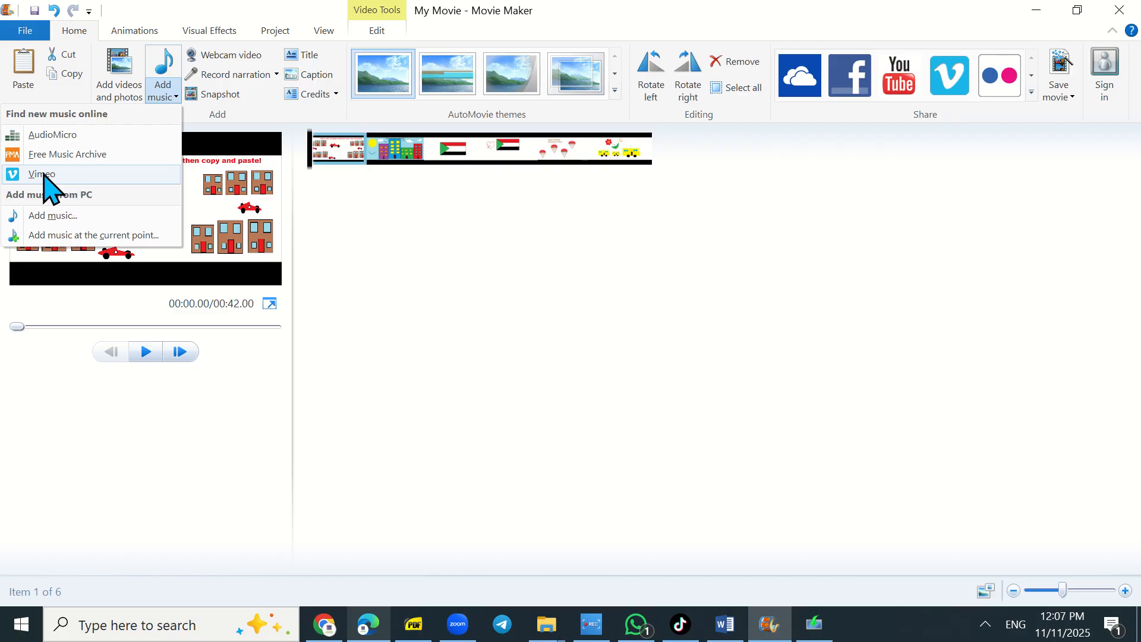
{"action": "left_click", "coordinate": [75, 217]}
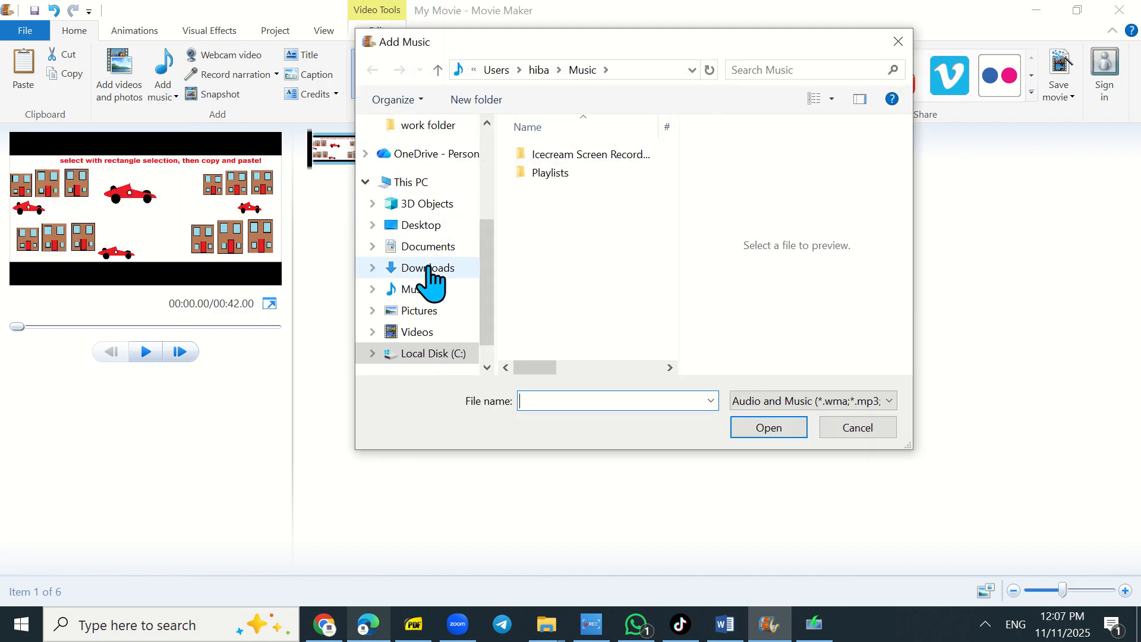
{"action": "left_click", "coordinate": [560, 173]}
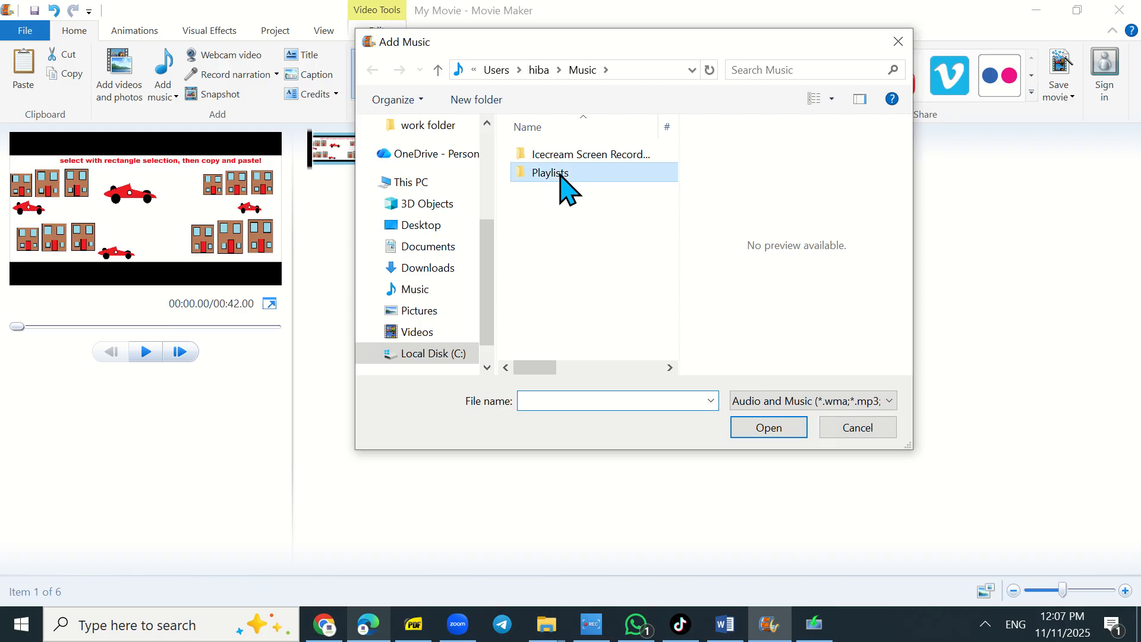
{"action": "double_click", "coordinate": [561, 173]}
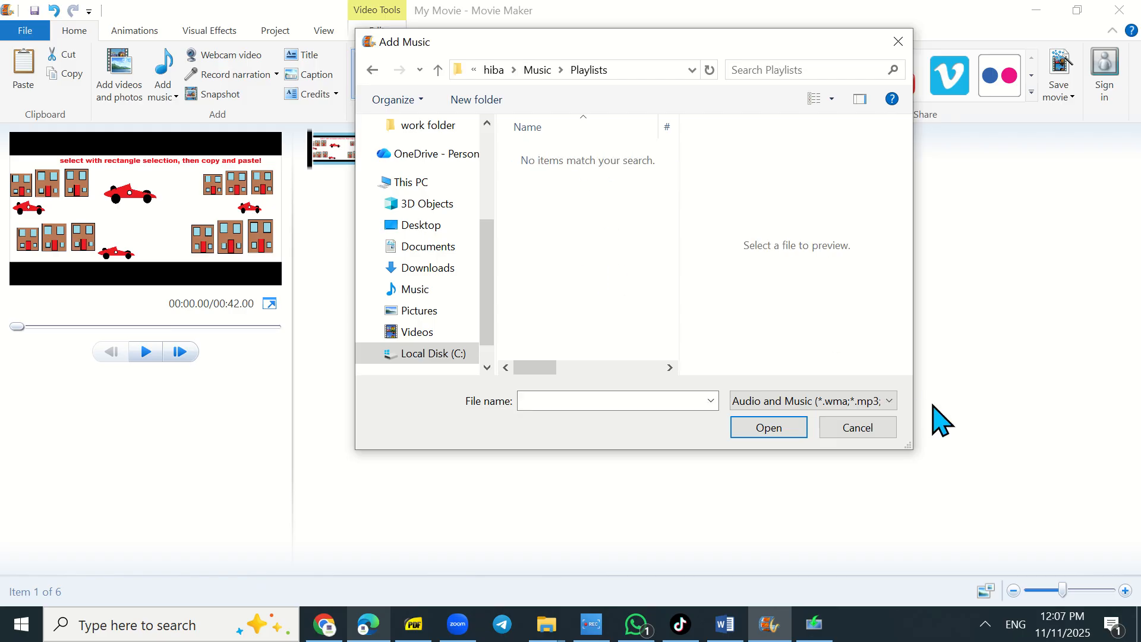
{"action": "left_click", "coordinate": [871, 425]}
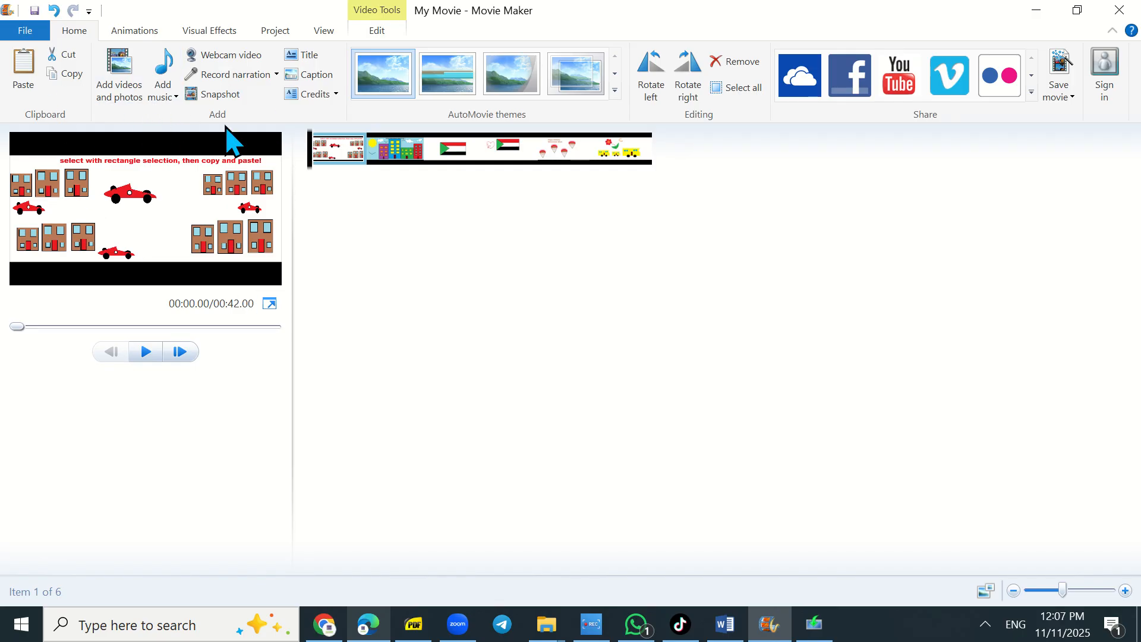
- Add a title slide at the start and replace its text with "Grade 1 - Paint skills"
{"action": "left_click", "coordinate": [307, 56]}
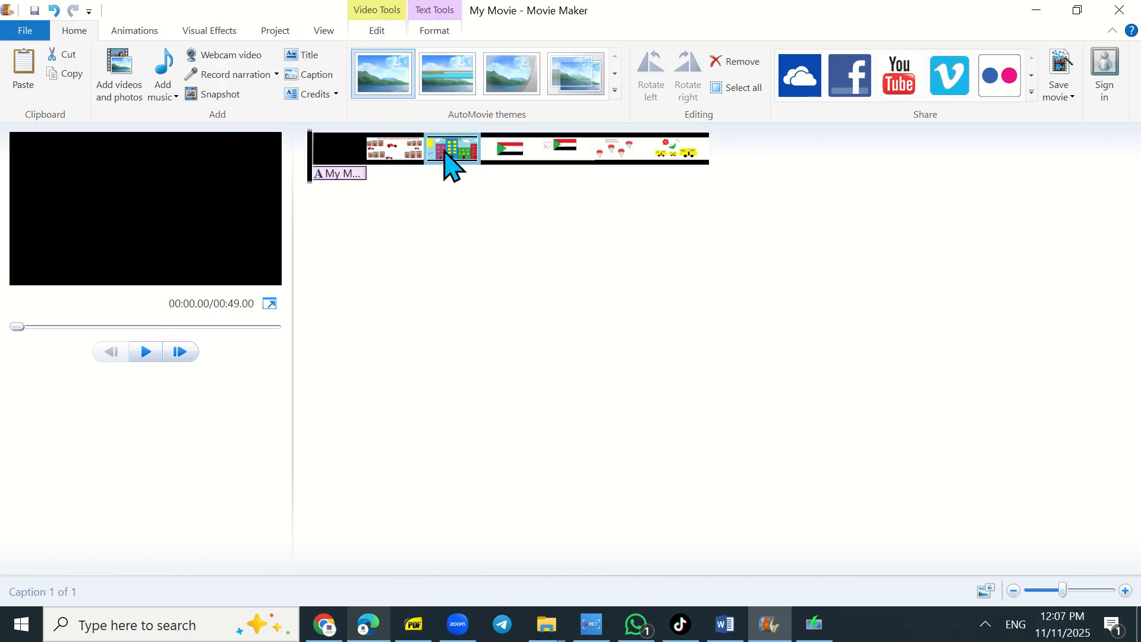
{"action": "left_click", "coordinate": [337, 175]}
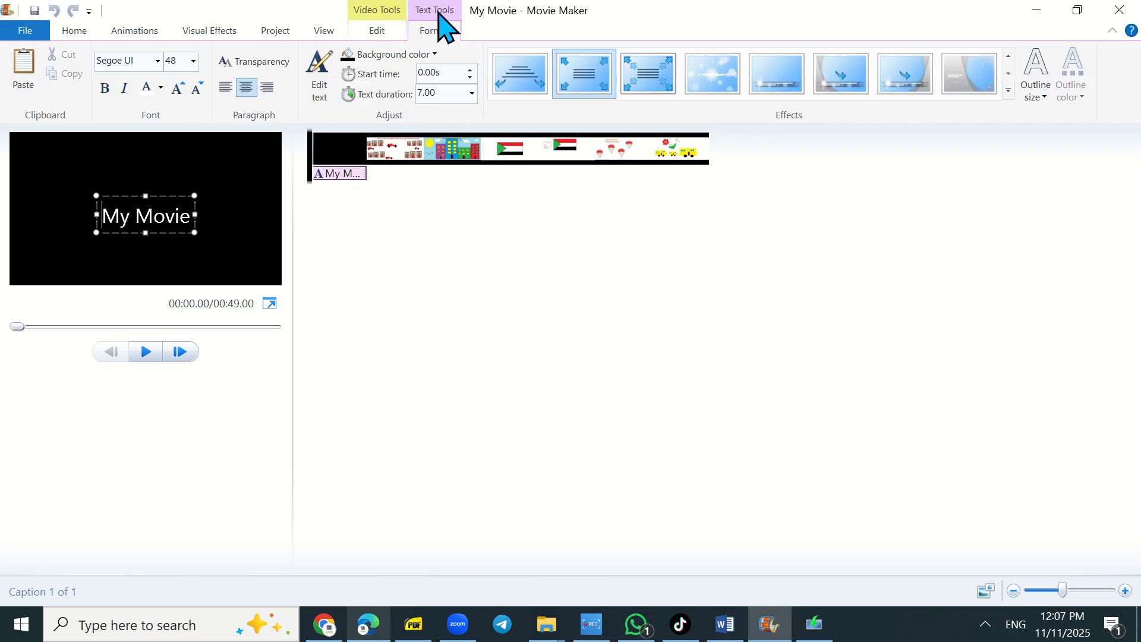
{"action": "double_click", "coordinate": [131, 215]}
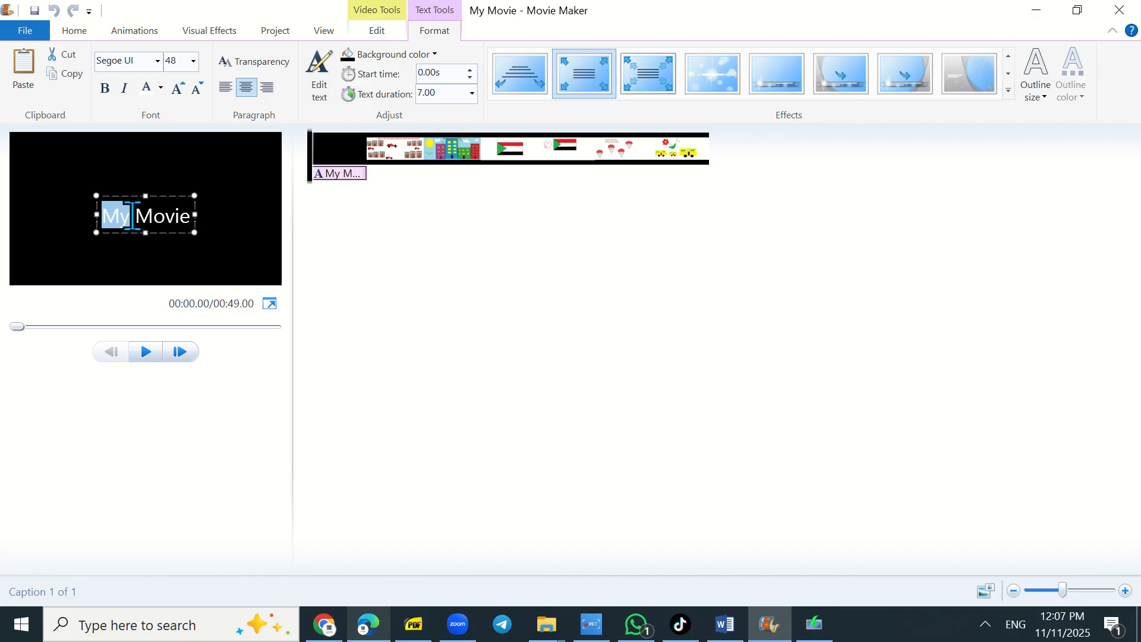
{"action": "left_click", "coordinate": [133, 216]}
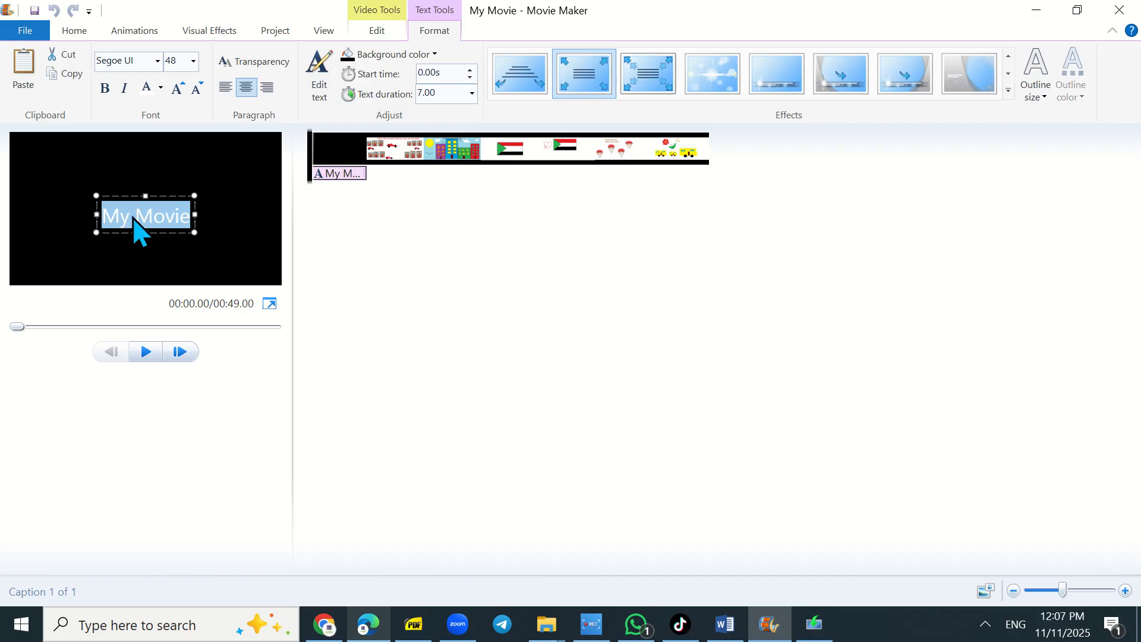
{"action": "type", "text": "Grade 1 -"}
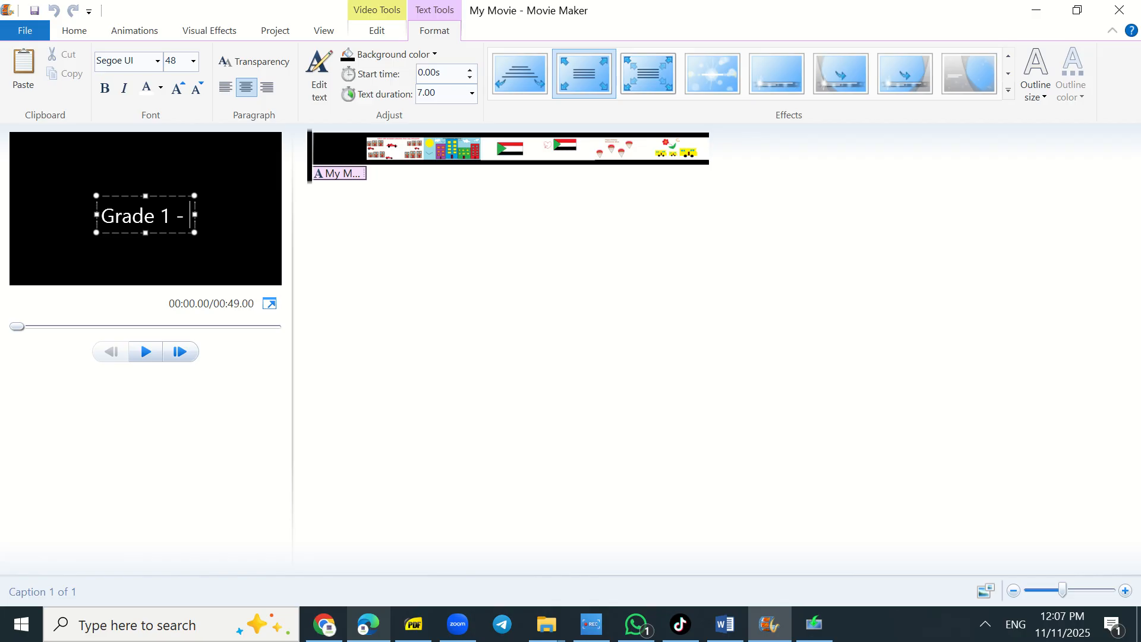
{"action": "type", "text": "P"}
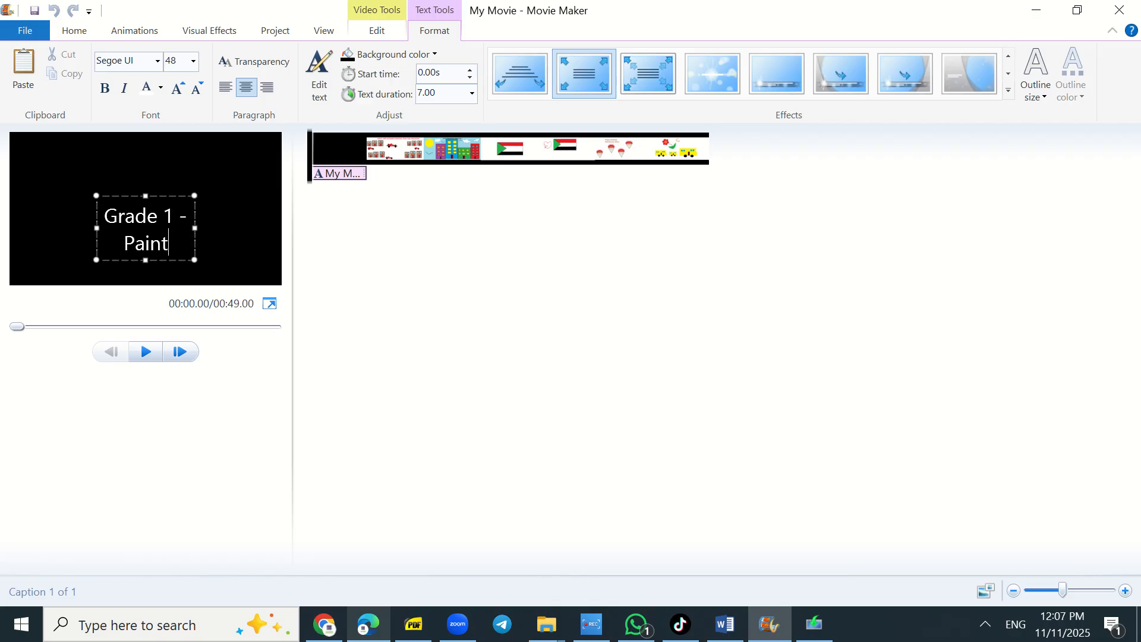
{"action": "type", "text": "aint skills"}
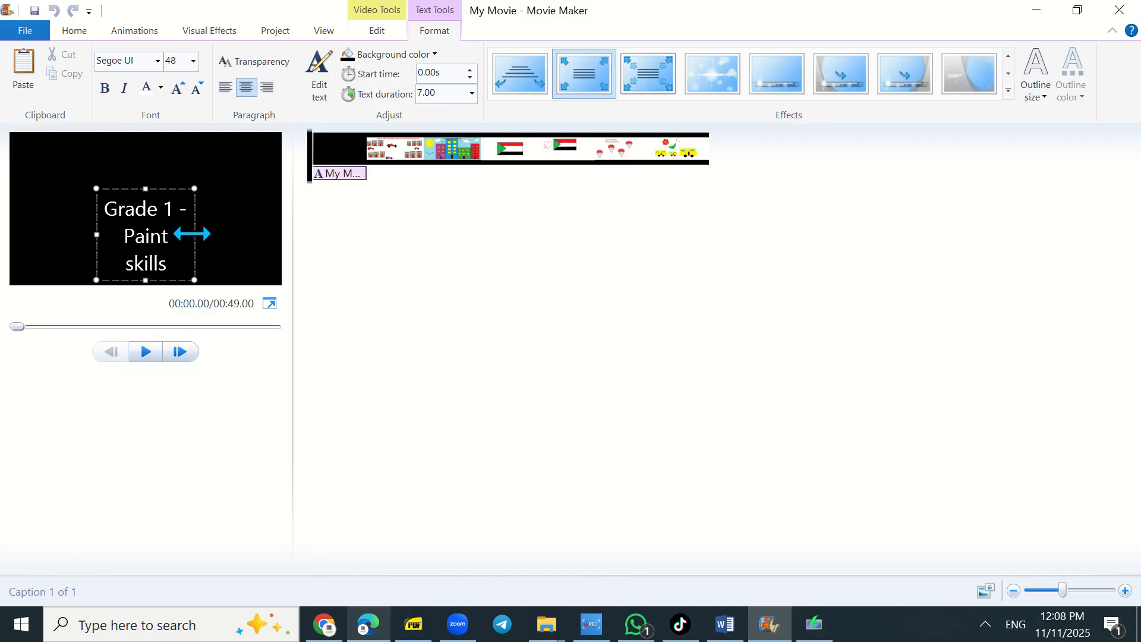
- Widen and reposition the title text box and set its font to Roboto Slab Black
{"action": "left_click_drag", "start_coordinate": [192, 233], "coordinate": [237, 235]}
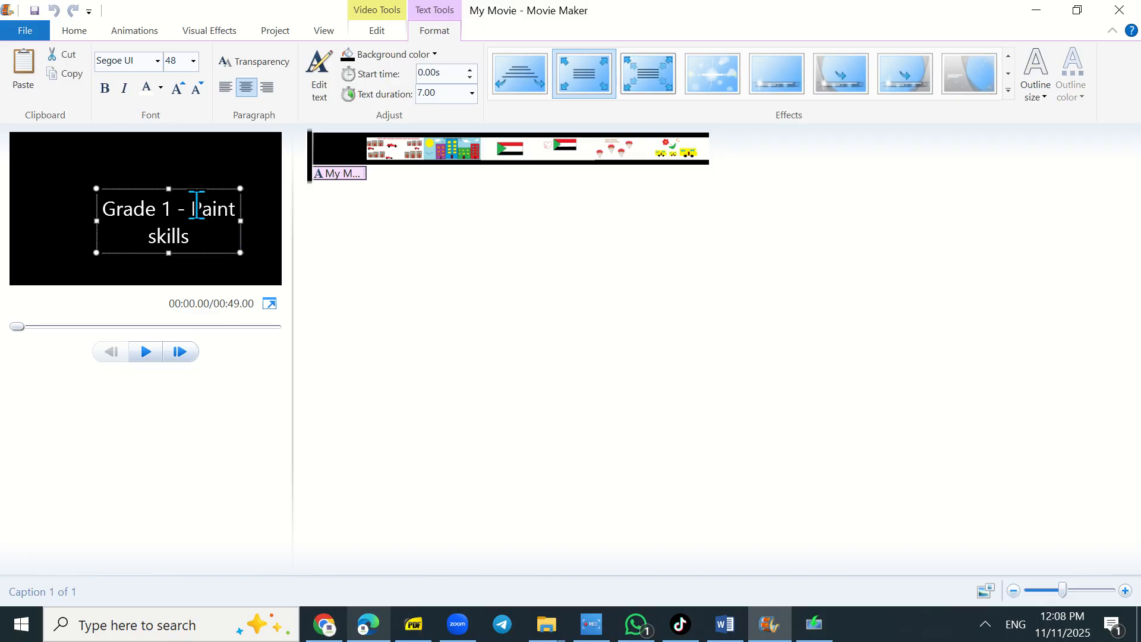
{"action": "left_click_drag", "start_coordinate": [189, 190], "coordinate": [169, 195]}
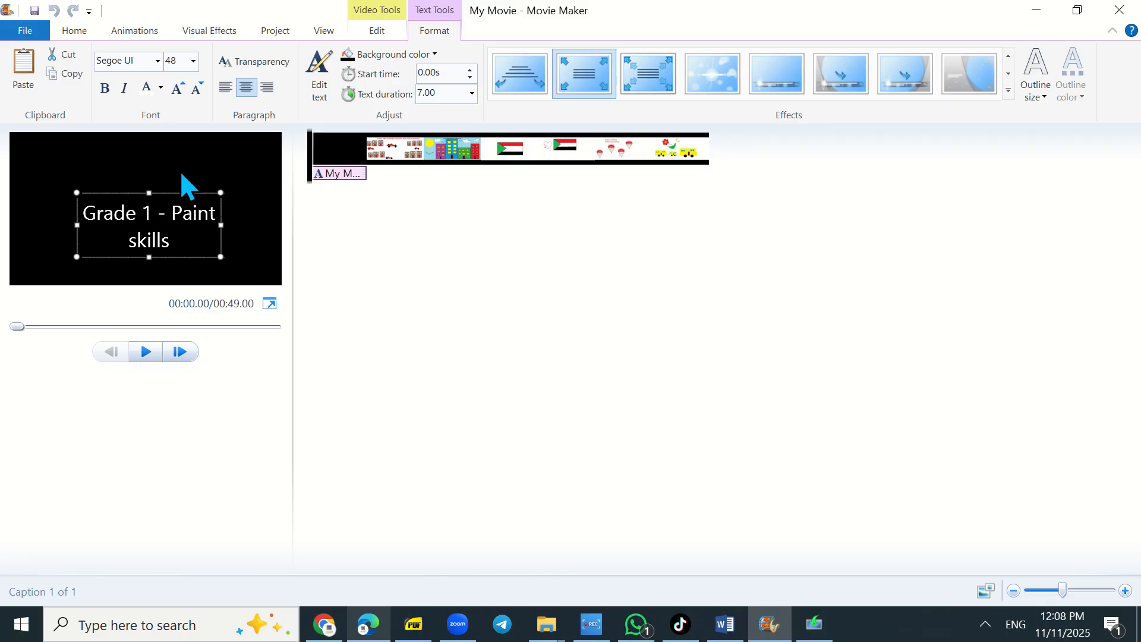
{"action": "left_click", "coordinate": [160, 66]}
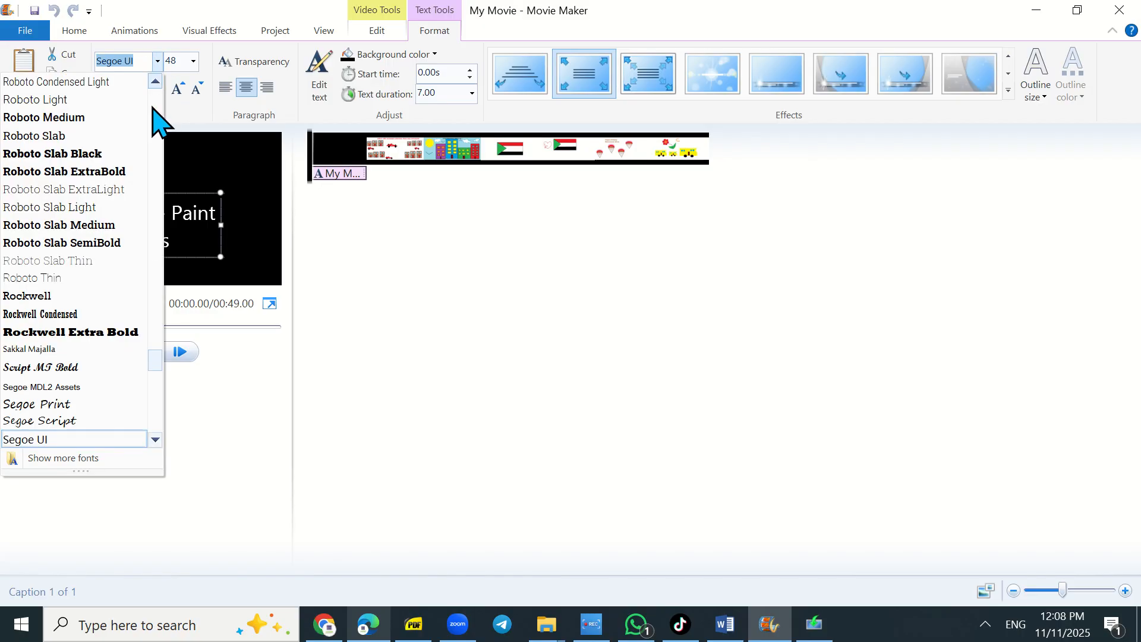
{"action": "left_click", "coordinate": [105, 155]}
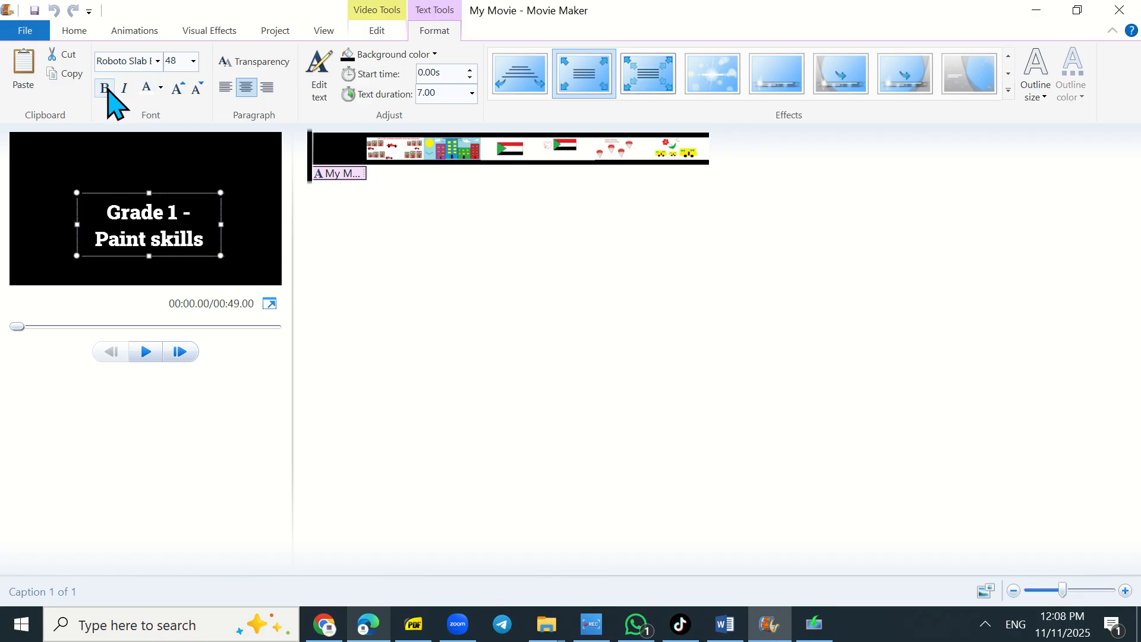
- Make the title text italic and colour it yellow
{"action": "left_click", "coordinate": [124, 89]}
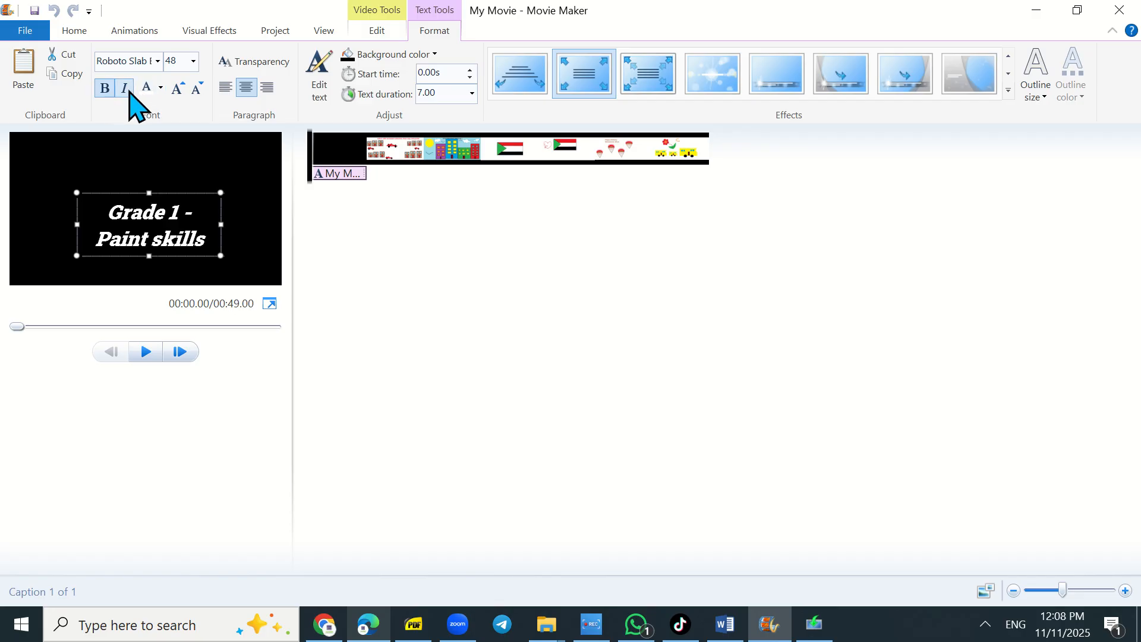
{"action": "left_click", "coordinate": [161, 91]}
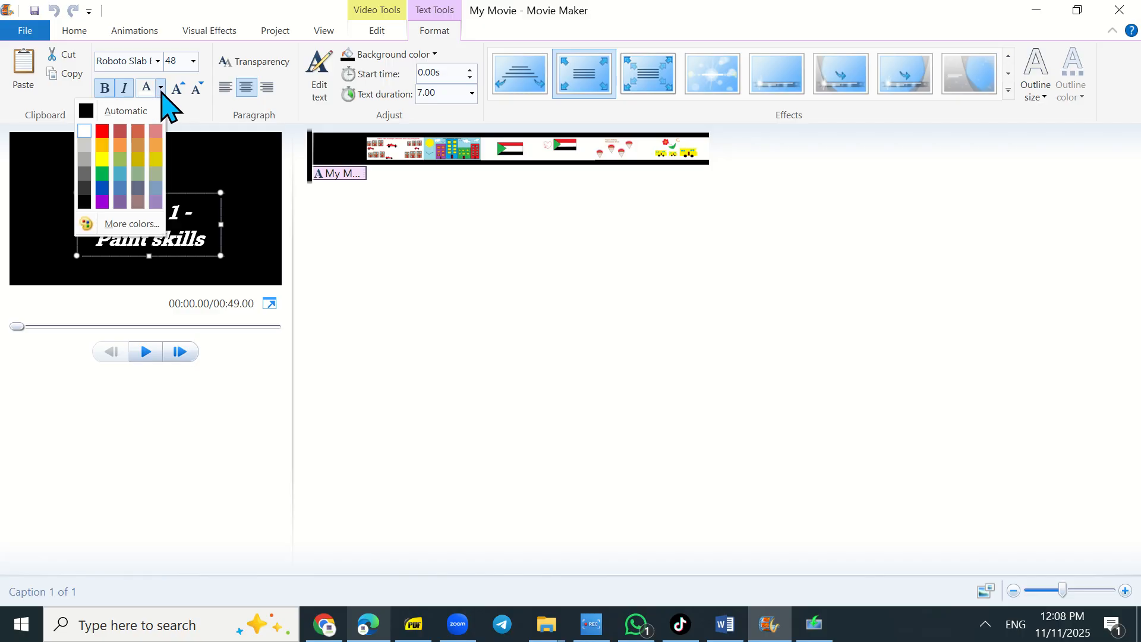
{"action": "left_click", "coordinate": [102, 176]}
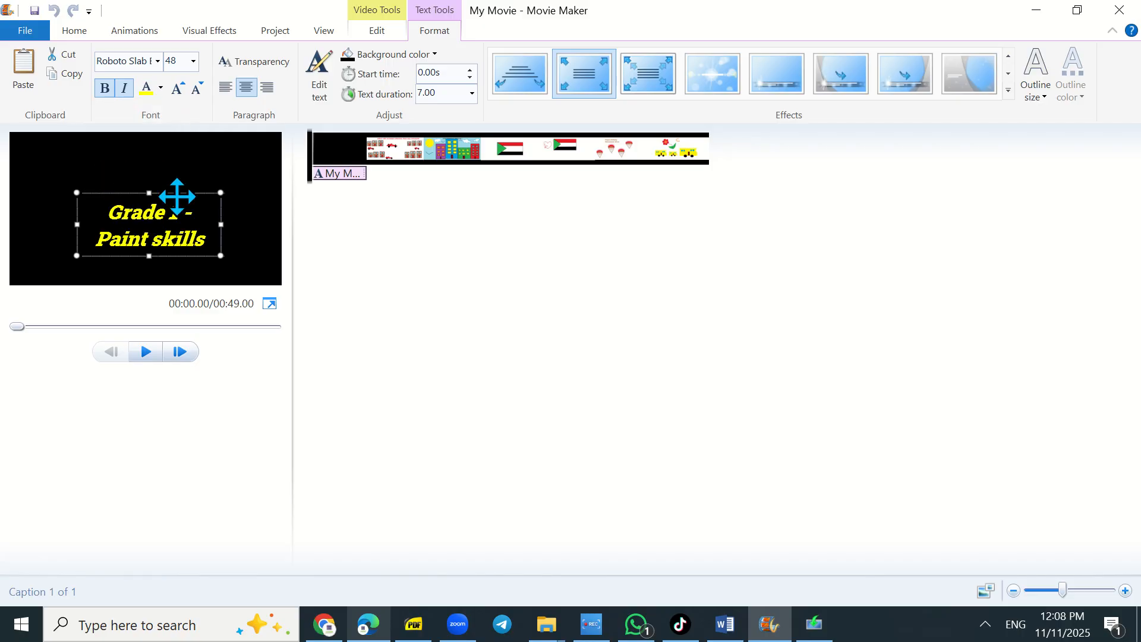
- Move the title text box higher while trying larger font sizes, returning the font to 48
{"action": "left_click", "coordinate": [177, 88]}
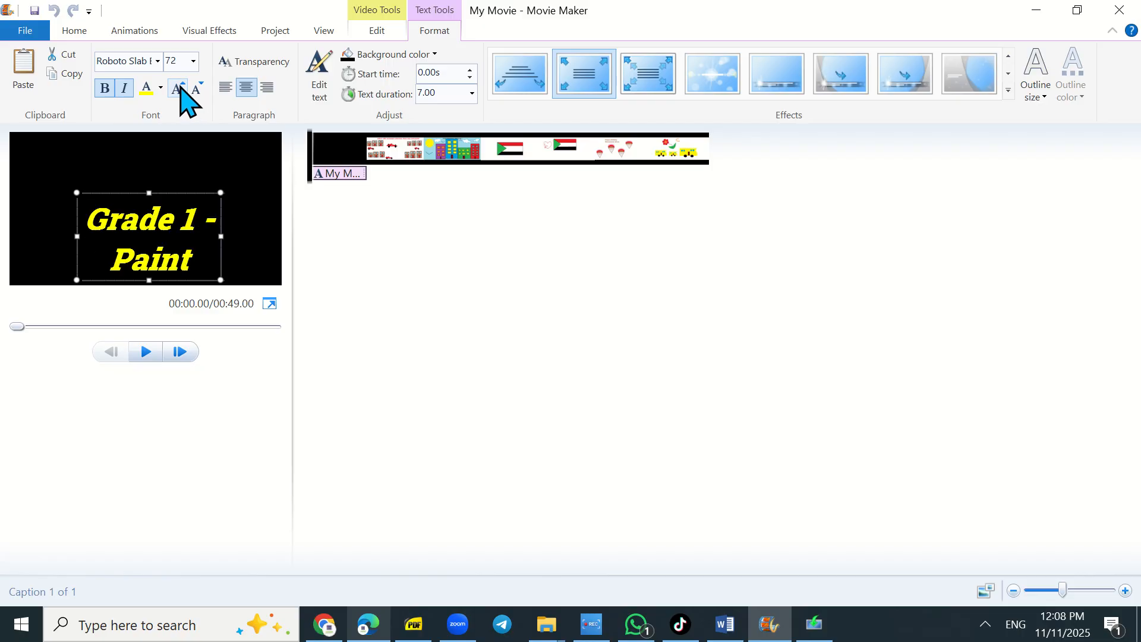
{"action": "left_click", "coordinate": [177, 88]}
{"action": "left_click_drag", "start_coordinate": [179, 189], "coordinate": [157, 158]}
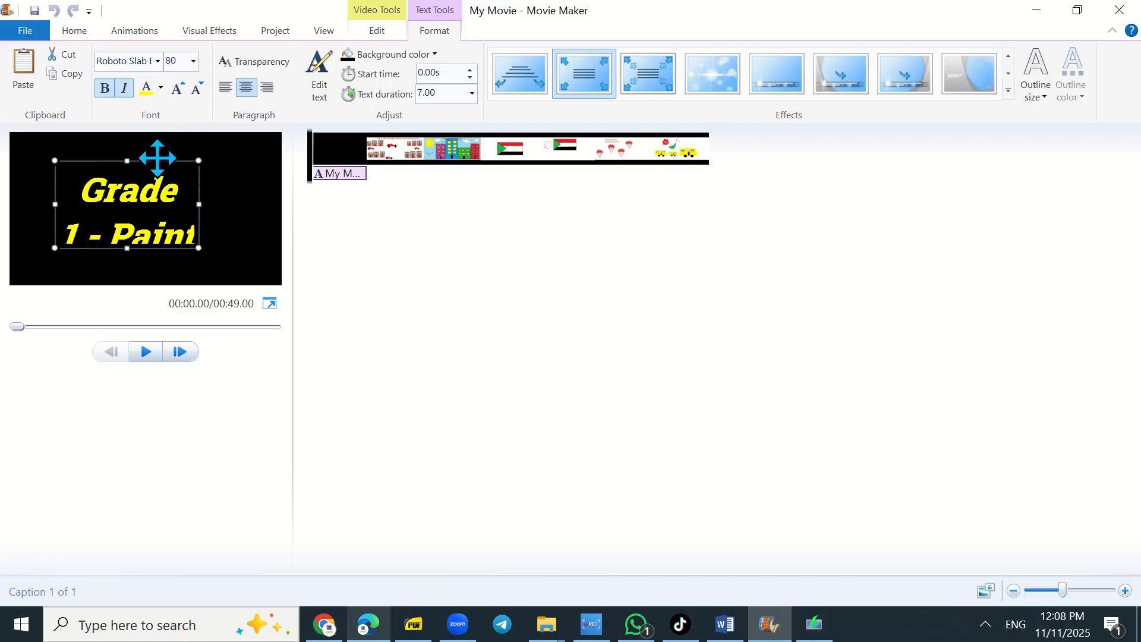
{"action": "left_click", "coordinate": [201, 88]}
{"action": "left_click", "coordinate": [201, 88]}
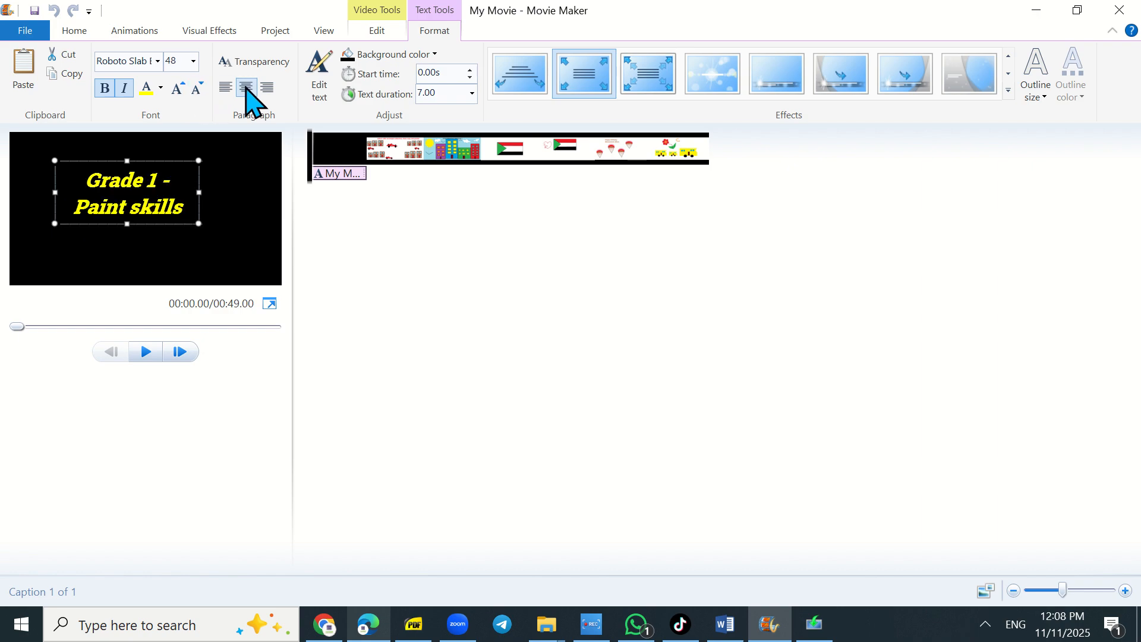
- Try right and left alignment on the title text before centring it again
{"action": "left_click", "coordinate": [265, 90]}
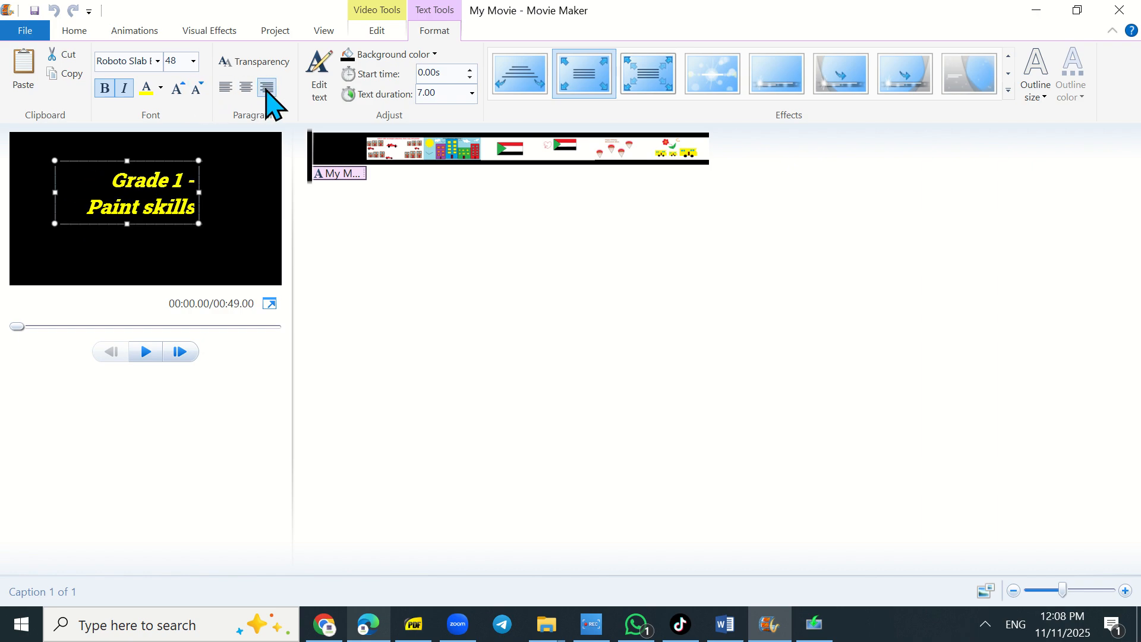
{"action": "left_click", "coordinate": [219, 90]}
{"action": "left_click", "coordinate": [246, 89]}
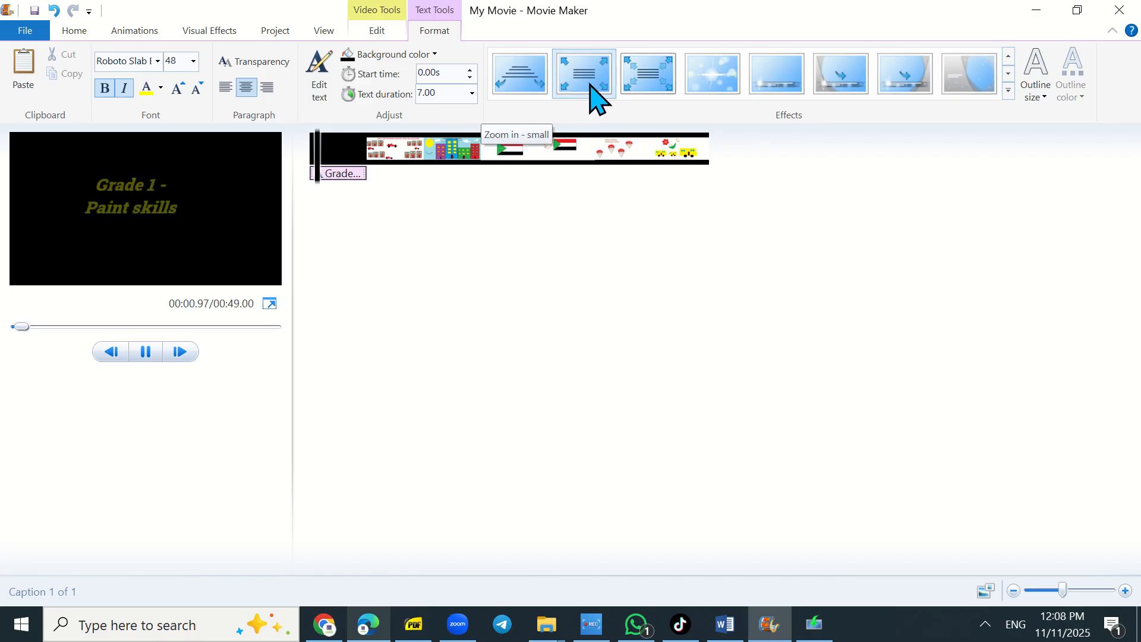
- Apply the first Cinematic text effect to the title
{"action": "left_click", "coordinate": [1009, 90]}
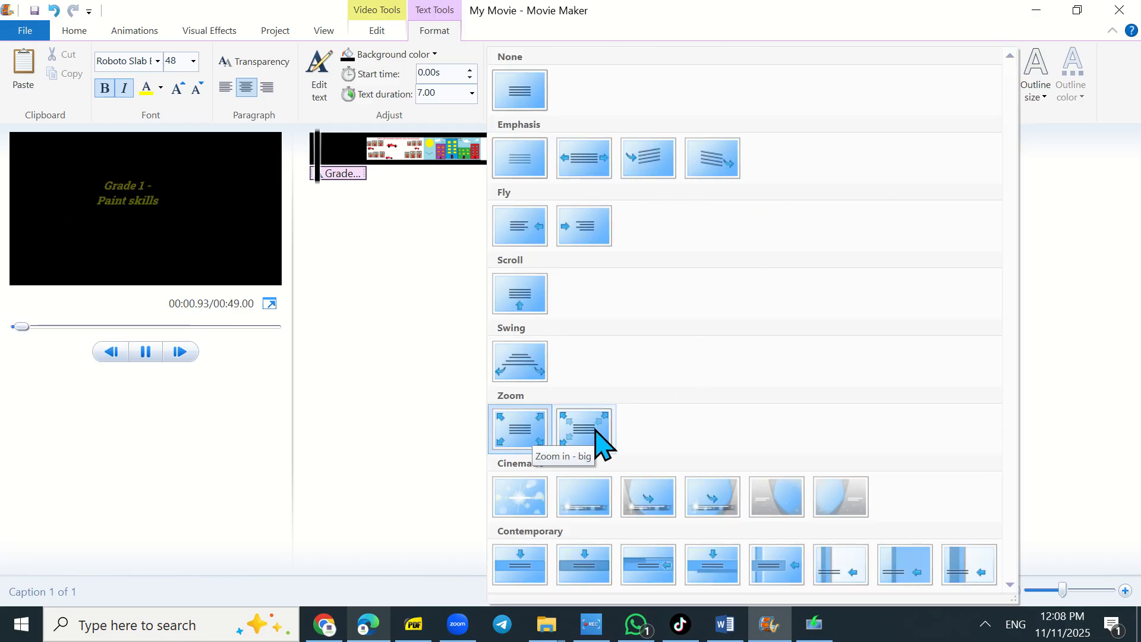
{"action": "left_click", "coordinate": [531, 496]}
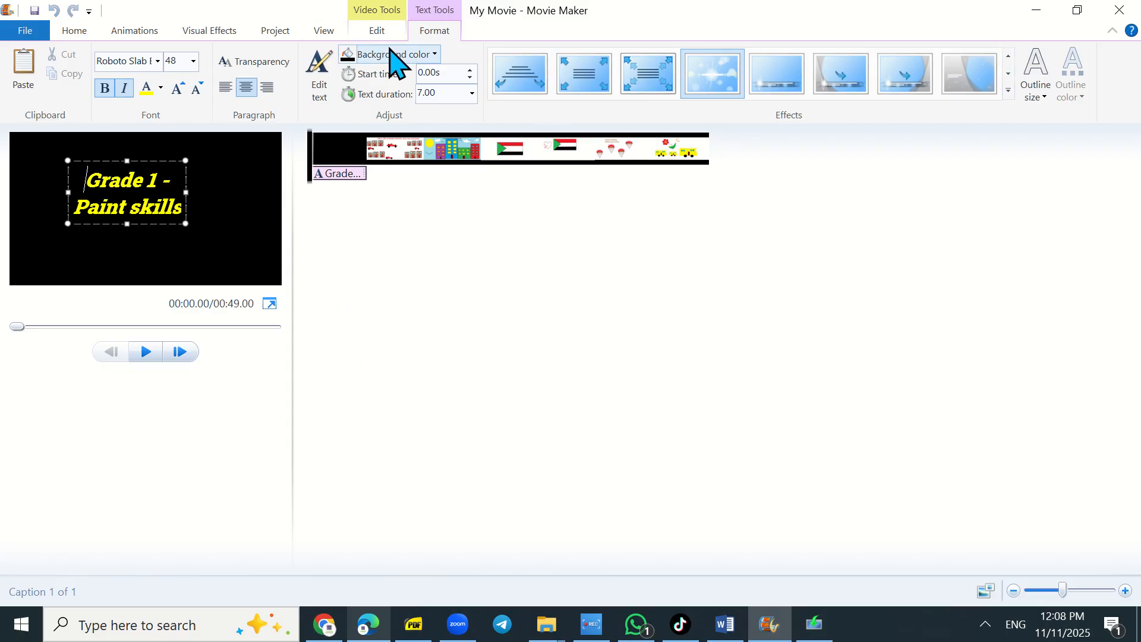
- Set the title slide's background colour to light grey and briefly preview the movie
{"action": "left_click", "coordinate": [434, 55]}
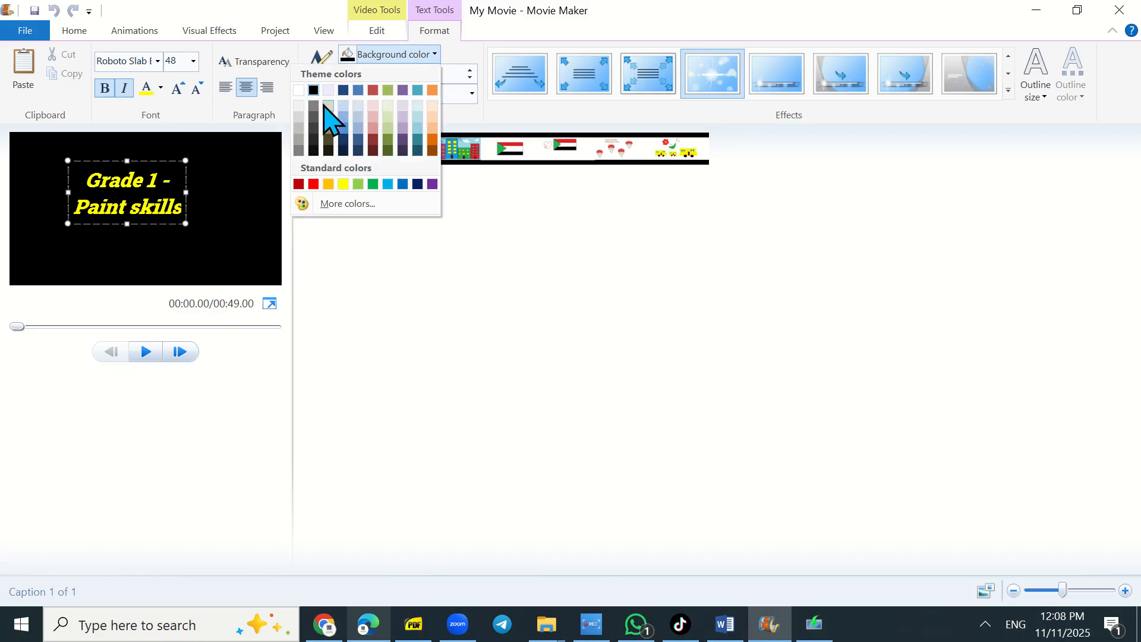
{"action": "left_click", "coordinate": [299, 117]}
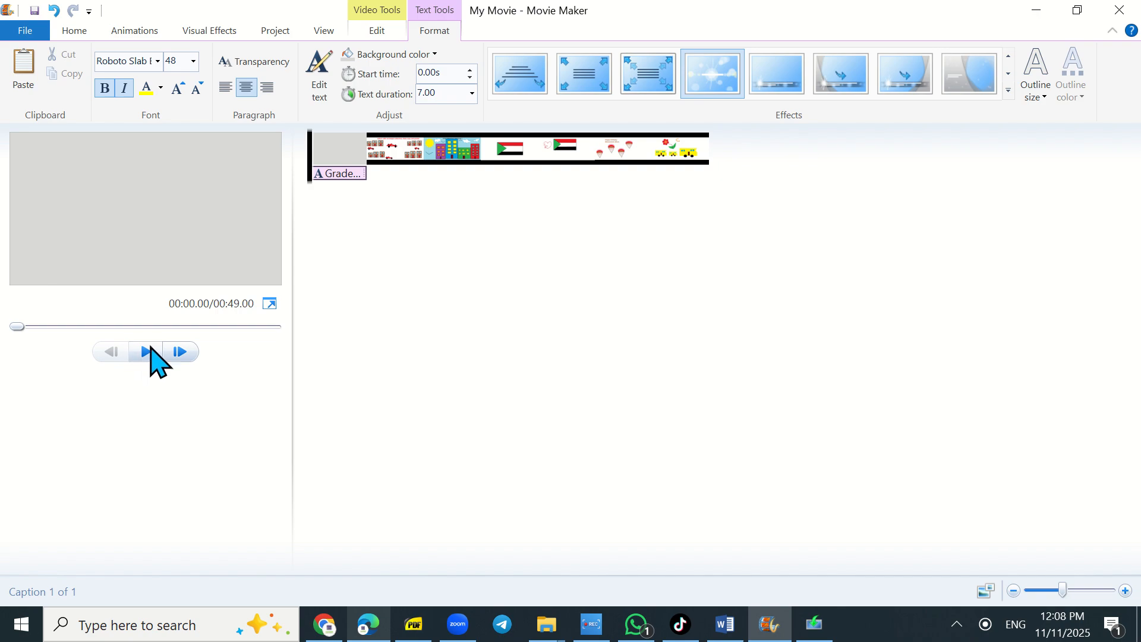
{"action": "left_click", "coordinate": [146, 352]}
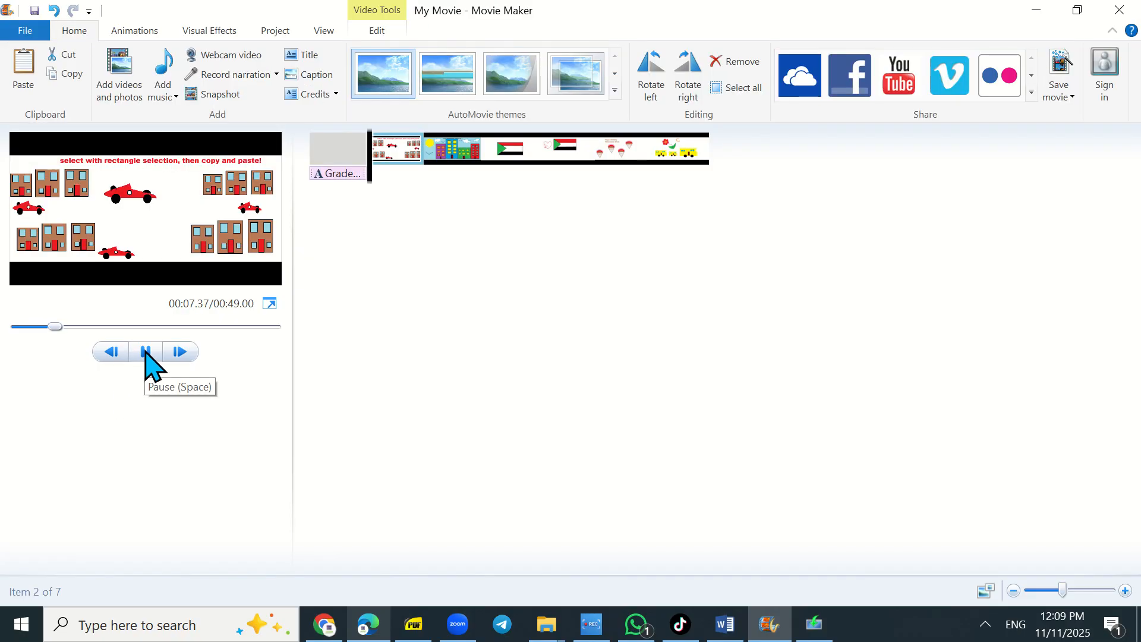
{"action": "left_click", "coordinate": [146, 352]}
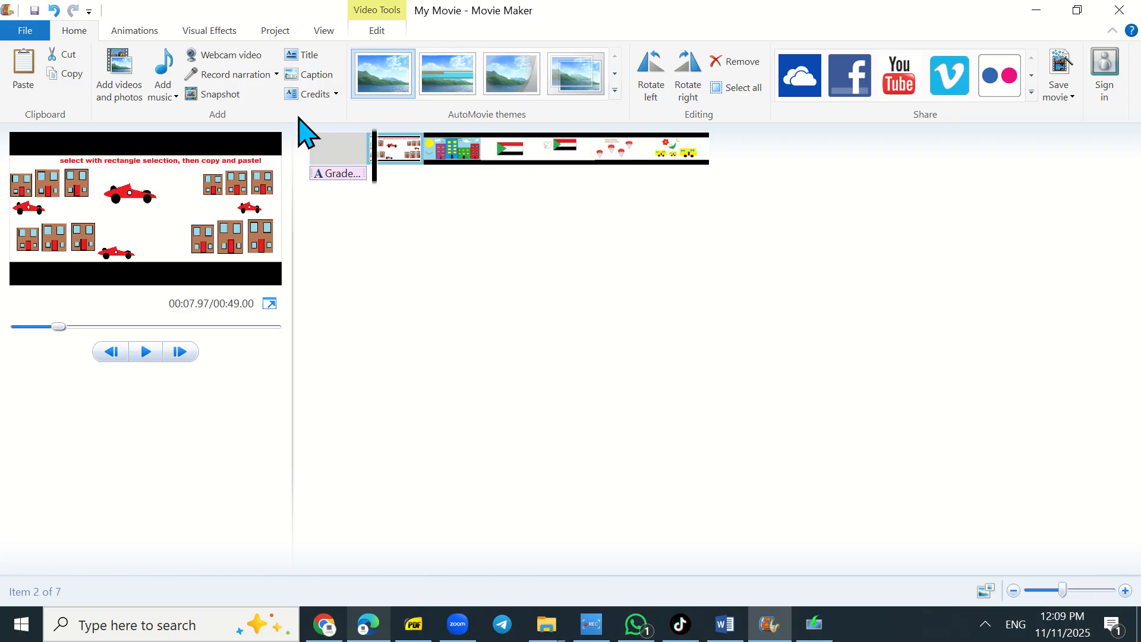
- Apply the heart-shaped transition to the second clip on the storyboard
{"action": "left_click", "coordinate": [136, 32]}
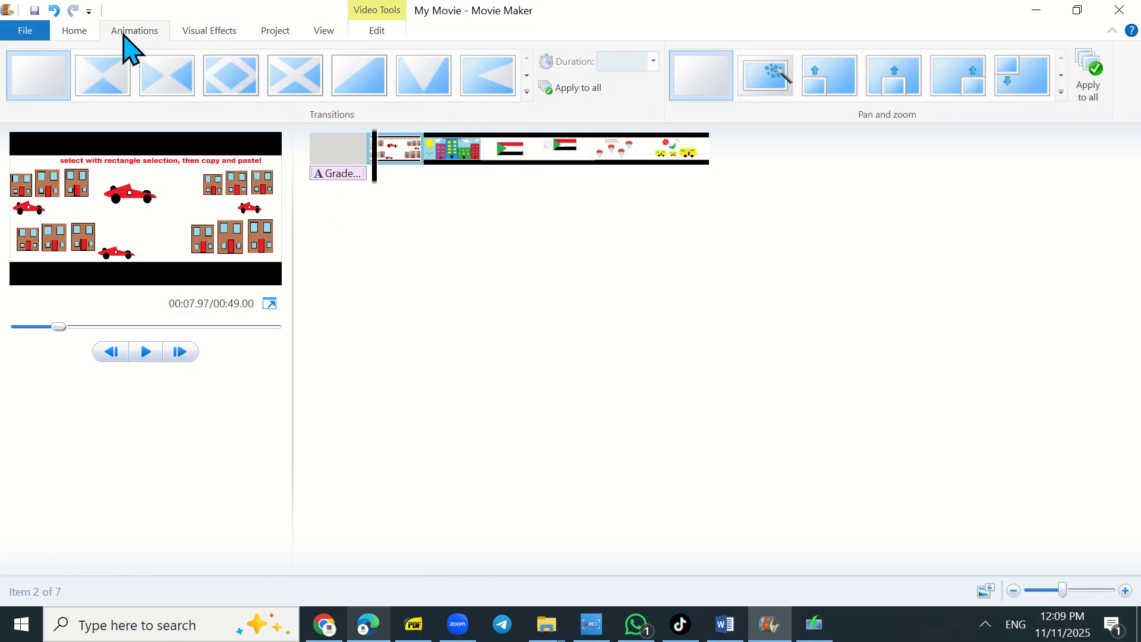
{"action": "left_click", "coordinate": [396, 153]}
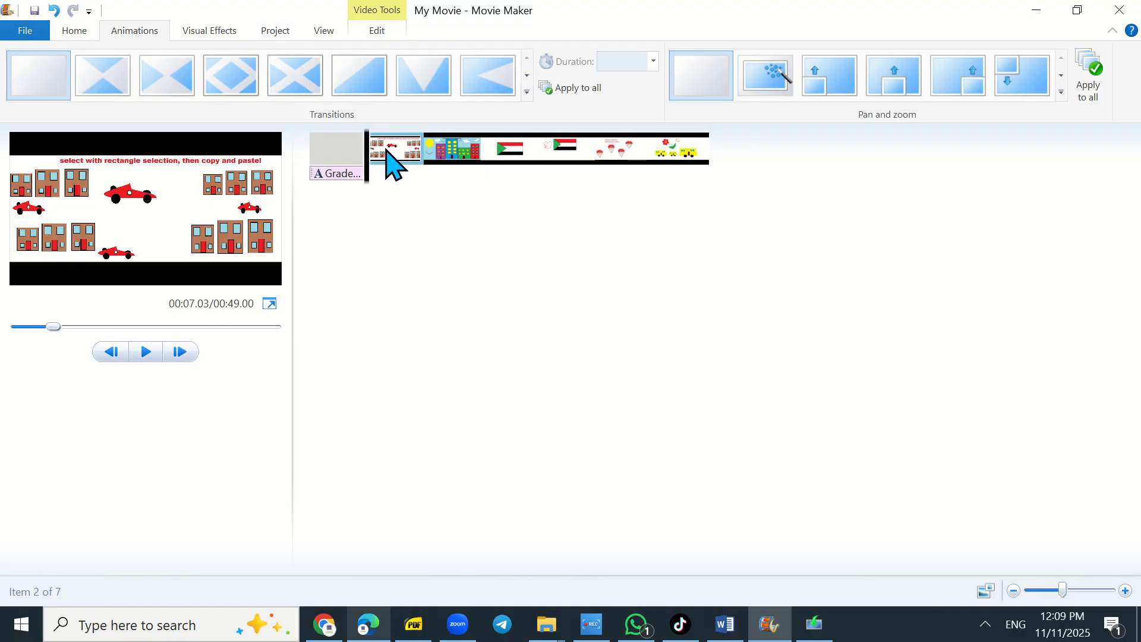
{"action": "left_click", "coordinate": [527, 93]}
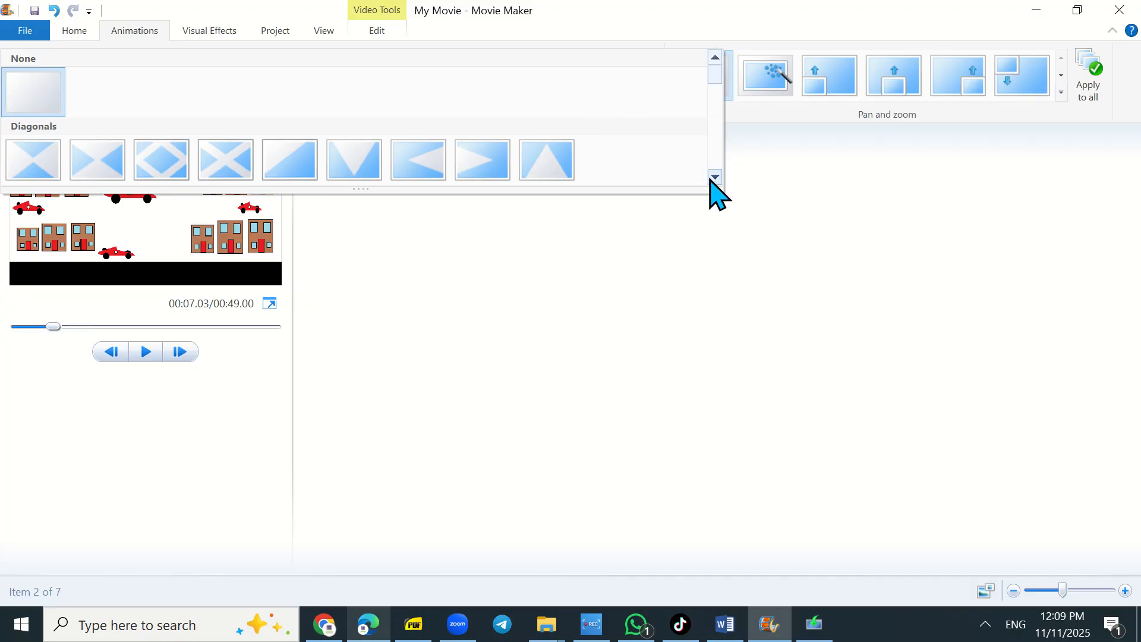
{"action": "left_click", "coordinate": [715, 177]}
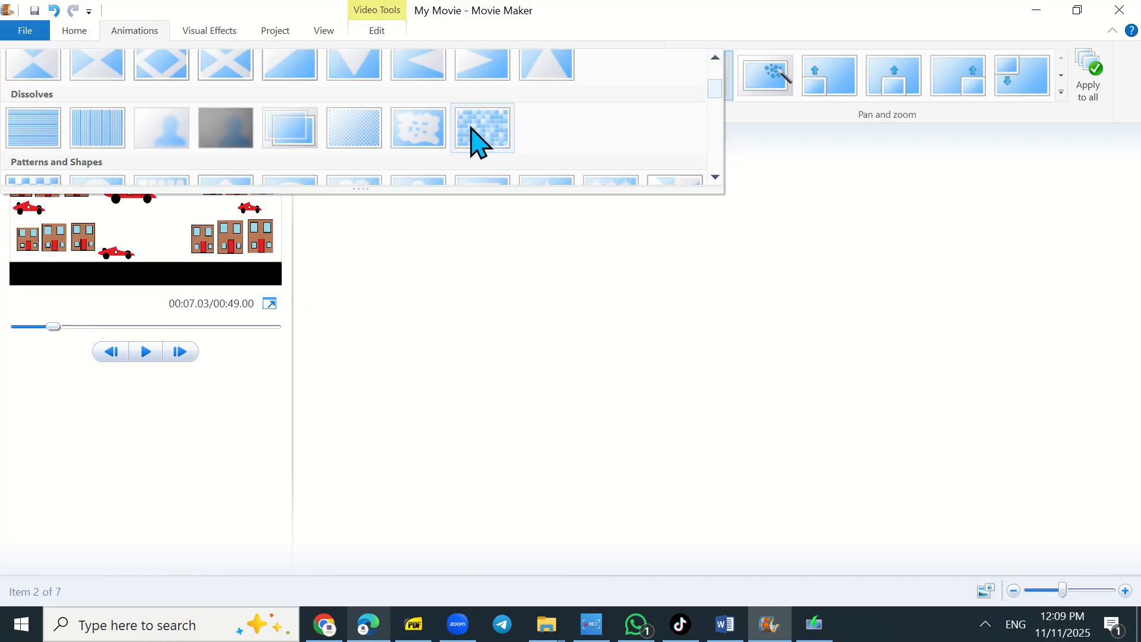
{"action": "left_click", "coordinate": [478, 141]}
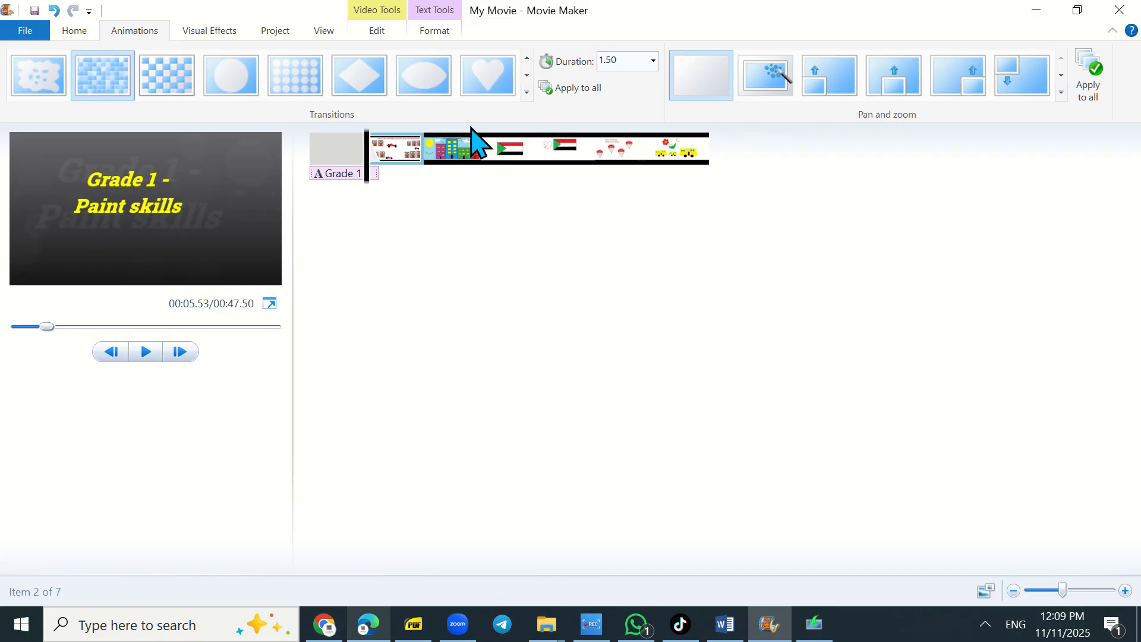
{"action": "left_click", "coordinate": [492, 76]}
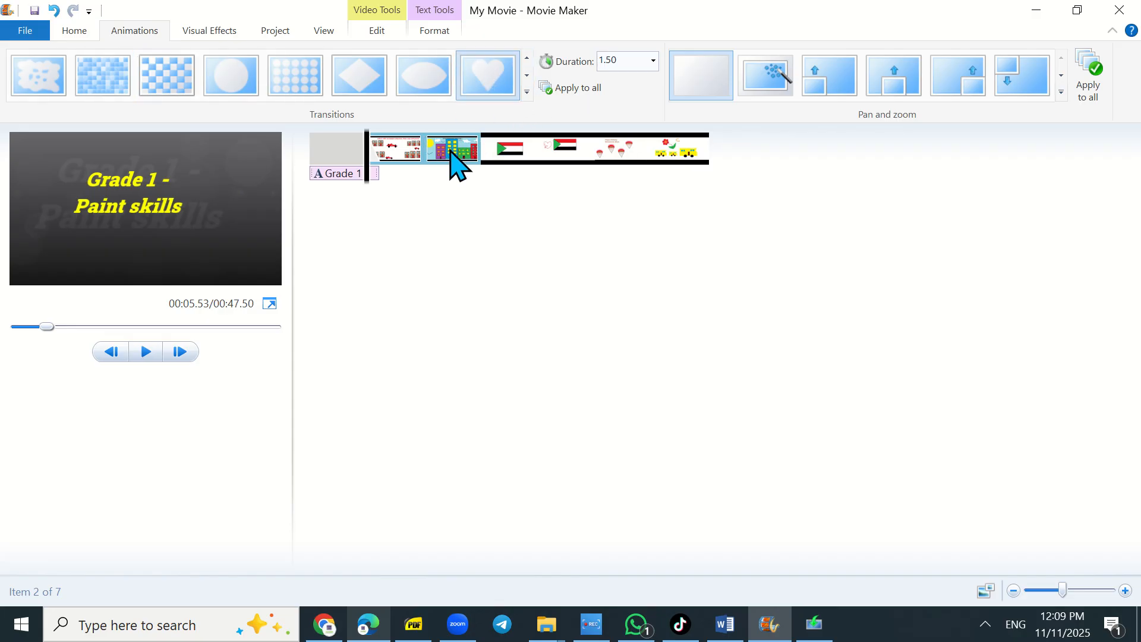
- Apply the checkerboard pattern transition to the third clip and a diagonal transition to the fourth clip
{"action": "left_click", "coordinate": [452, 152]}
{"action": "left_click", "coordinate": [527, 92]}
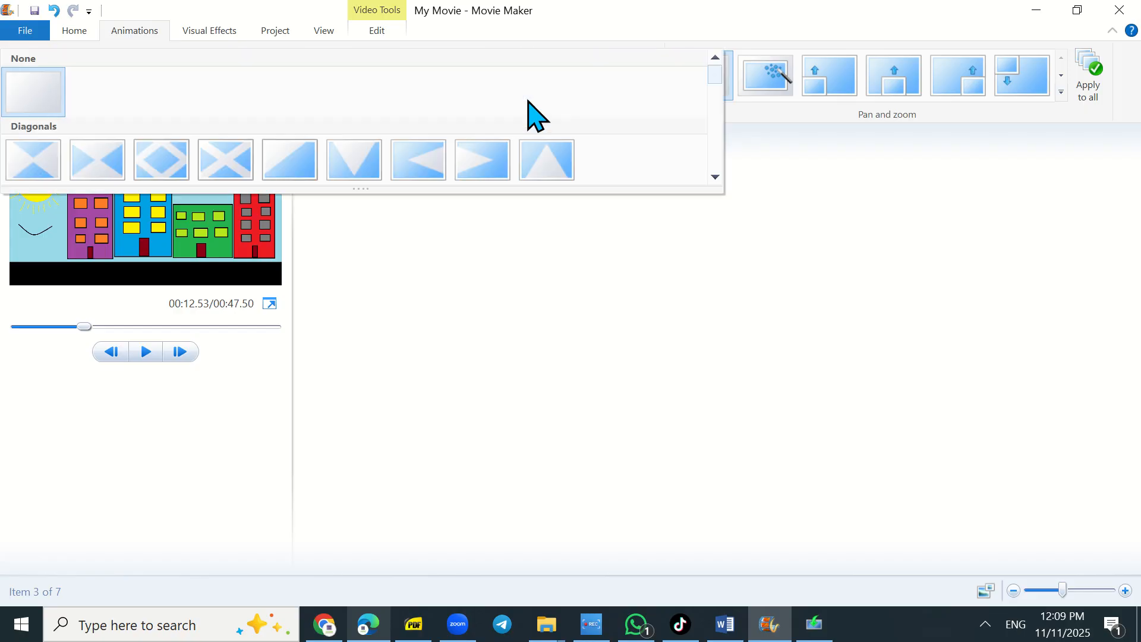
{"action": "left_click", "coordinate": [715, 177]}
{"action": "left_click", "coordinate": [715, 176]}
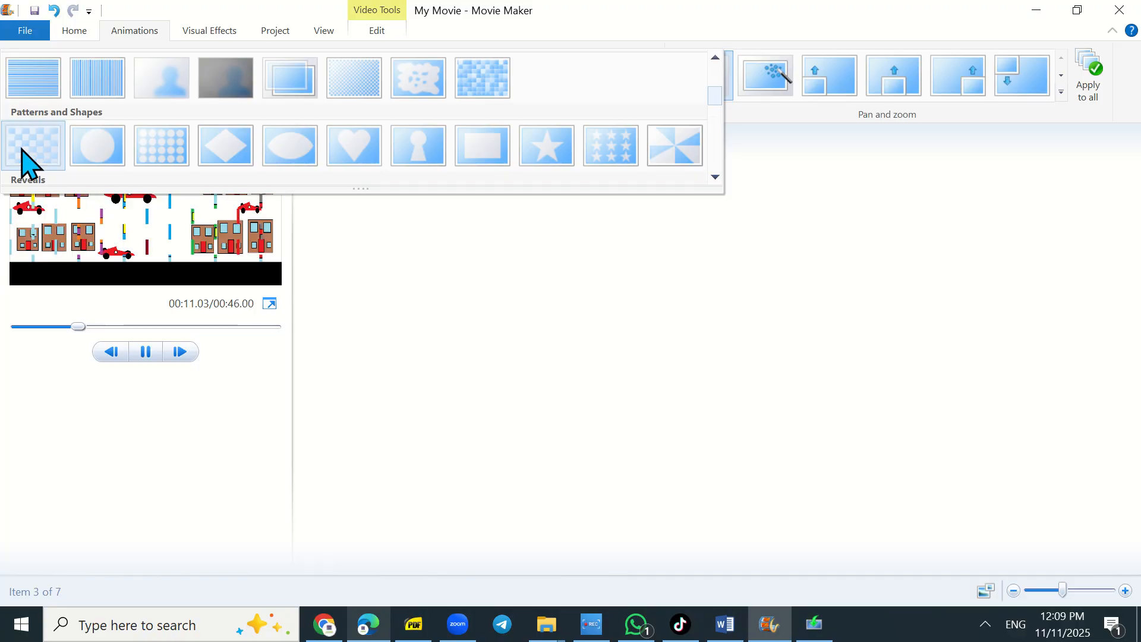
{"action": "left_click", "coordinate": [23, 152]}
{"action": "left_click", "coordinate": [511, 148]}
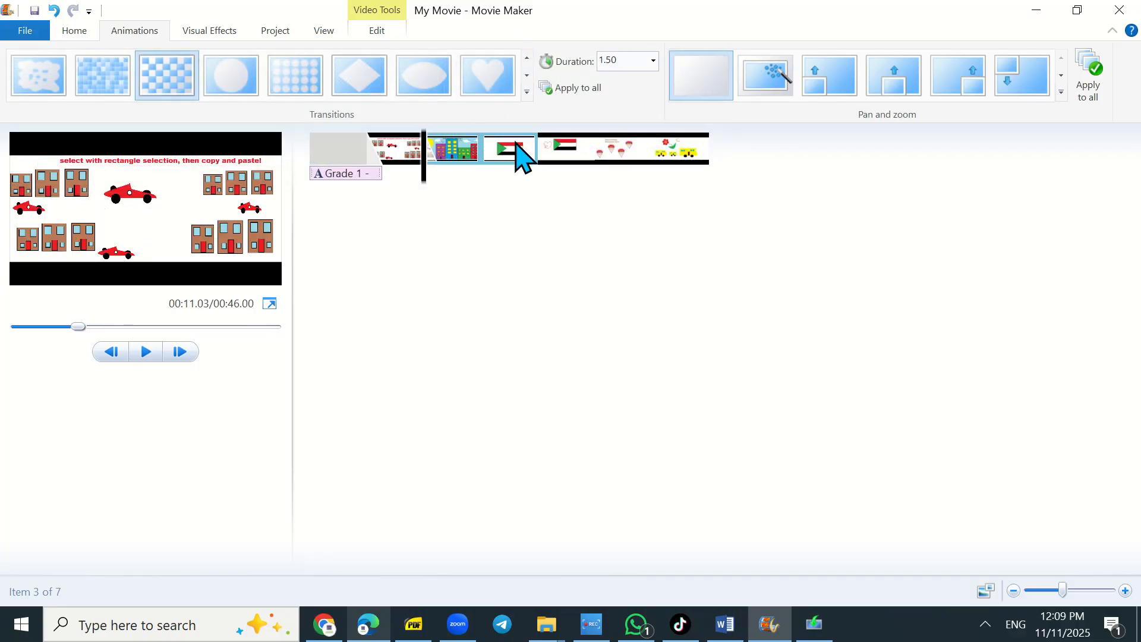
{"action": "left_click", "coordinate": [489, 78]}
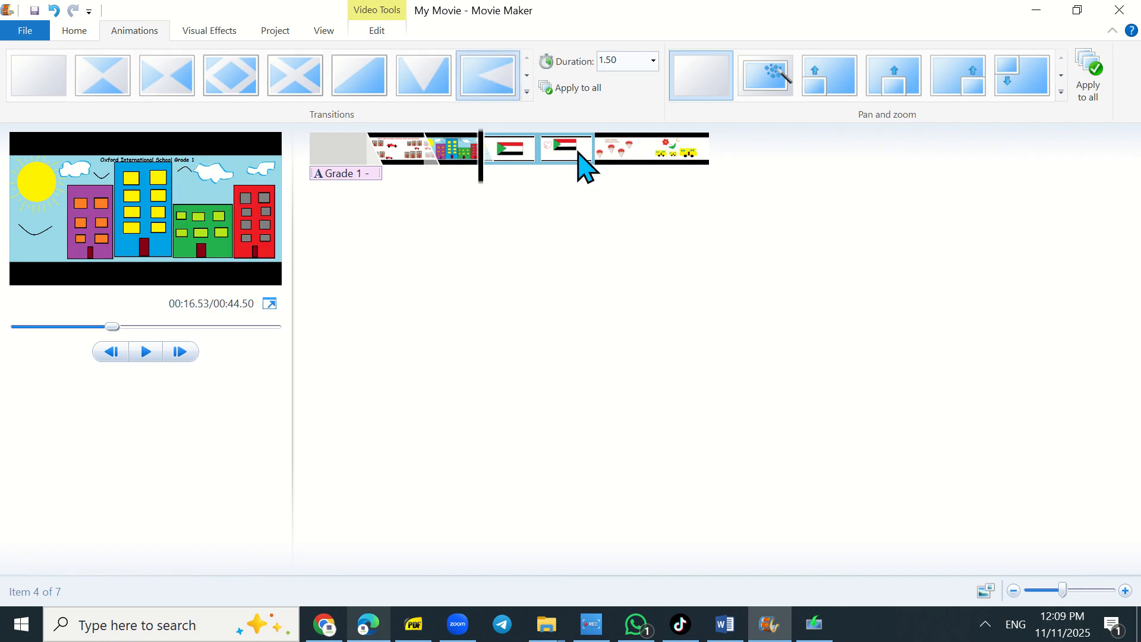
- Apply the zigzag wipe transition to the fifth clip on the storyboard
{"action": "left_click", "coordinate": [570, 151]}
{"action": "left_click", "coordinate": [526, 92]}
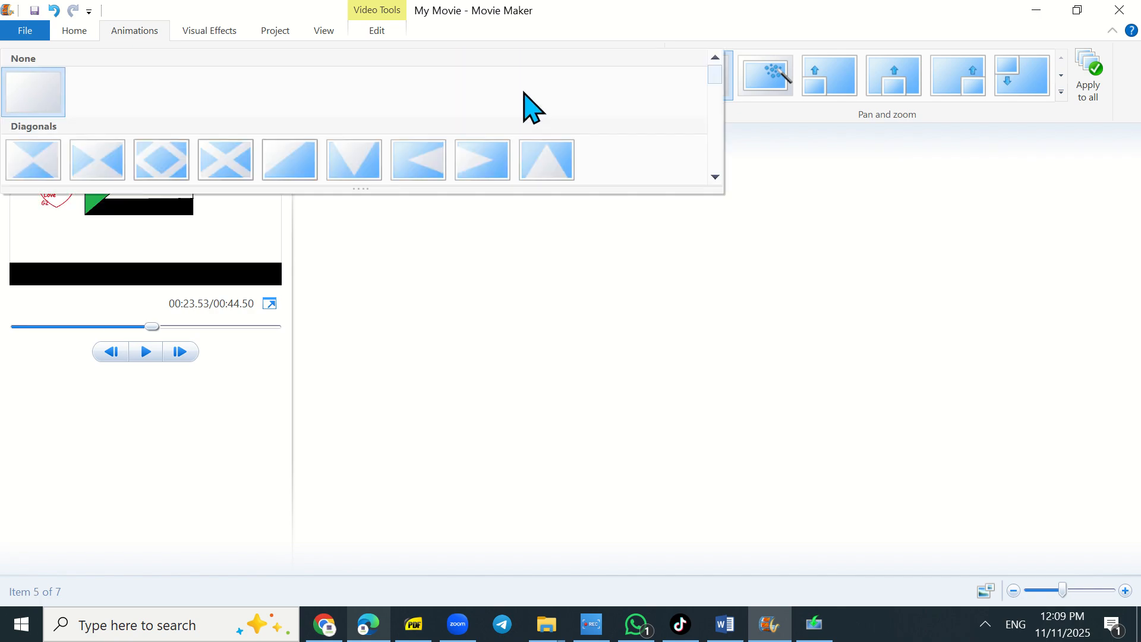
{"action": "scroll", "coordinate": [715, 177], "scroll_direction": "down", "scroll_amount": 5}
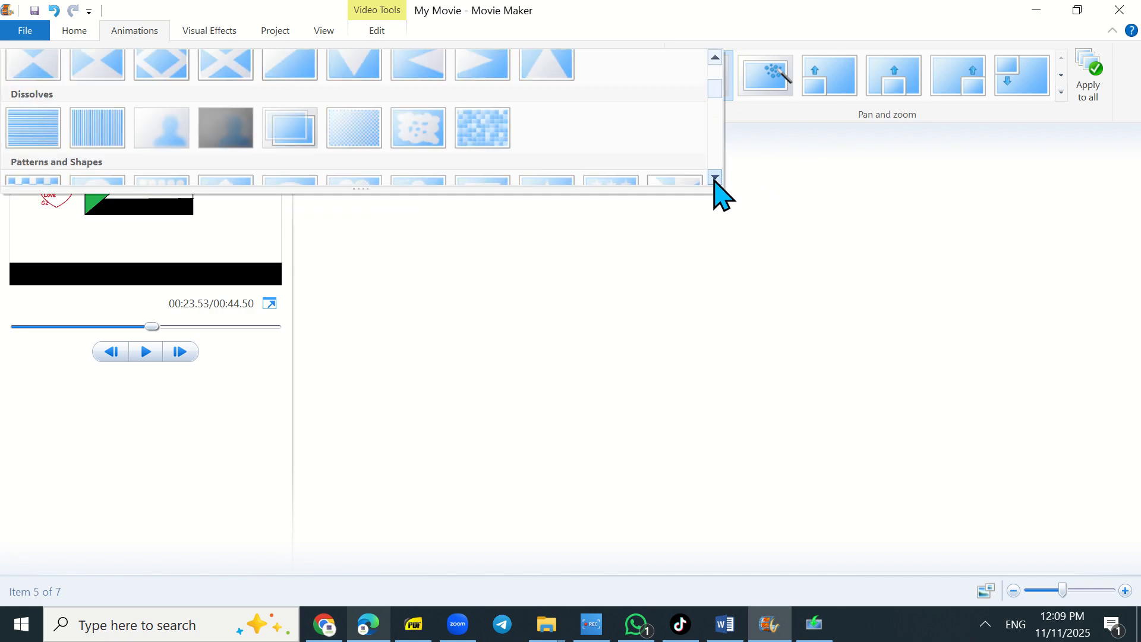
{"action": "scroll", "coordinate": [714, 178], "scroll_direction": "down", "scroll_amount": 3}
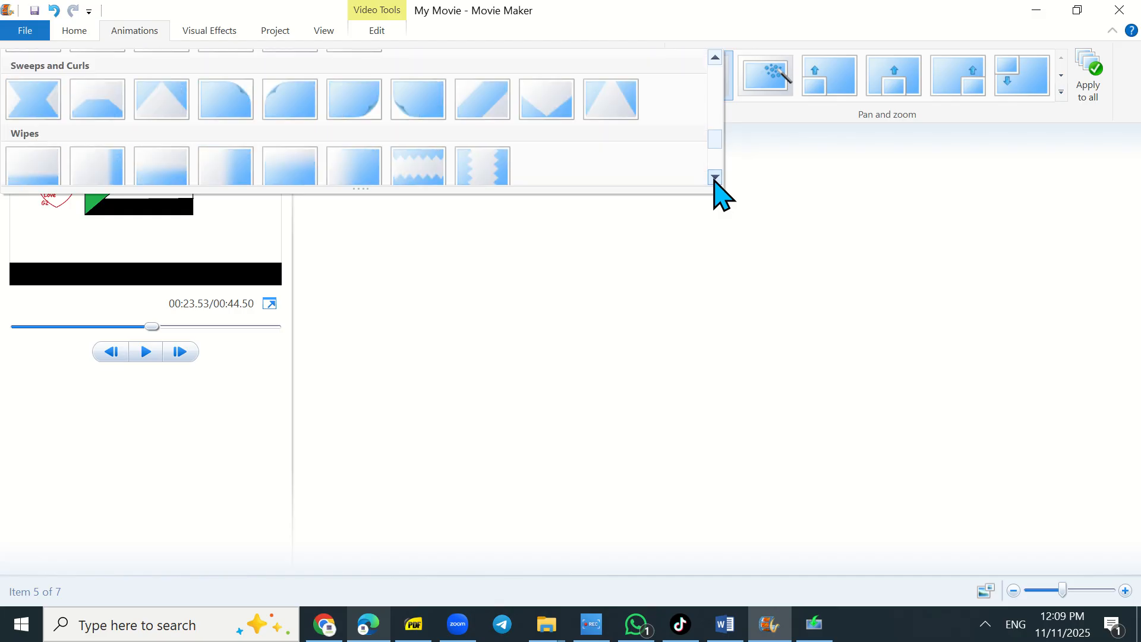
{"action": "left_click", "coordinate": [413, 121]}
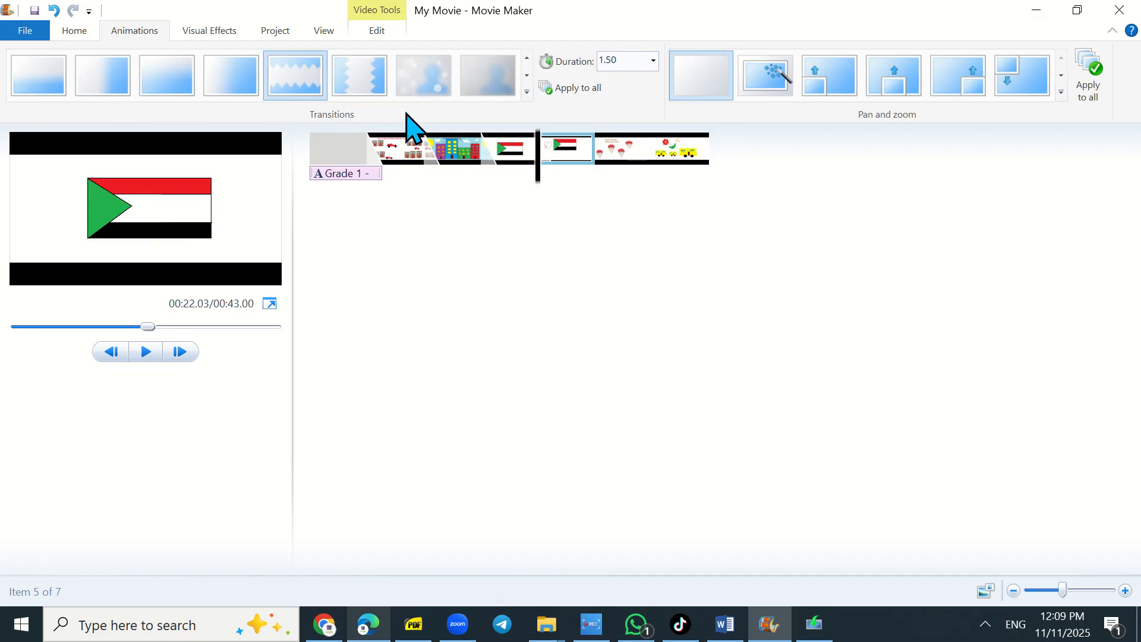
- Apply the second Contemporary transition to the sixth clip
{"action": "left_click", "coordinate": [629, 156]}
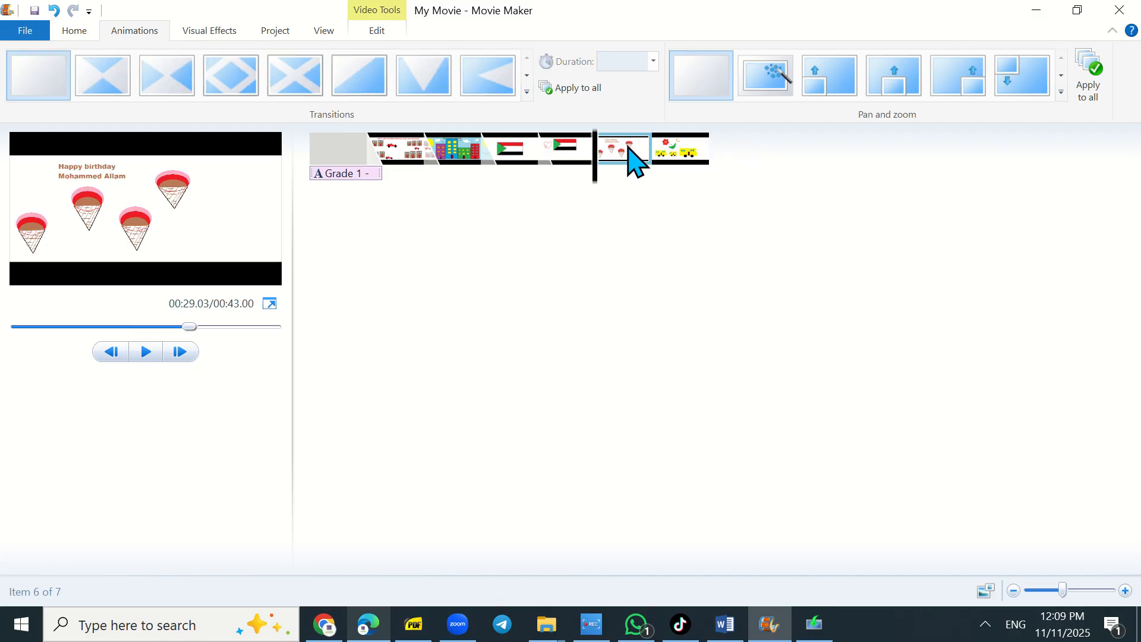
{"action": "left_click", "coordinate": [527, 92]}
{"action": "scroll", "coordinate": [721, 180], "scroll_direction": "down", "scroll_amount": 10}
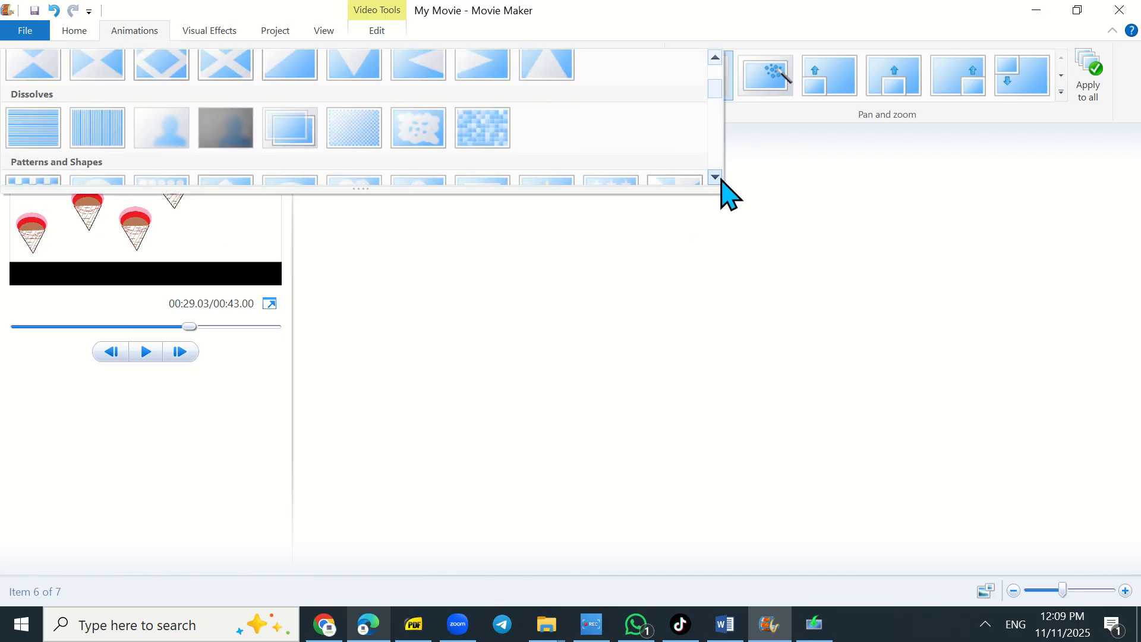
{"action": "scroll", "coordinate": [721, 179], "scroll_direction": "down", "scroll_amount": 2}
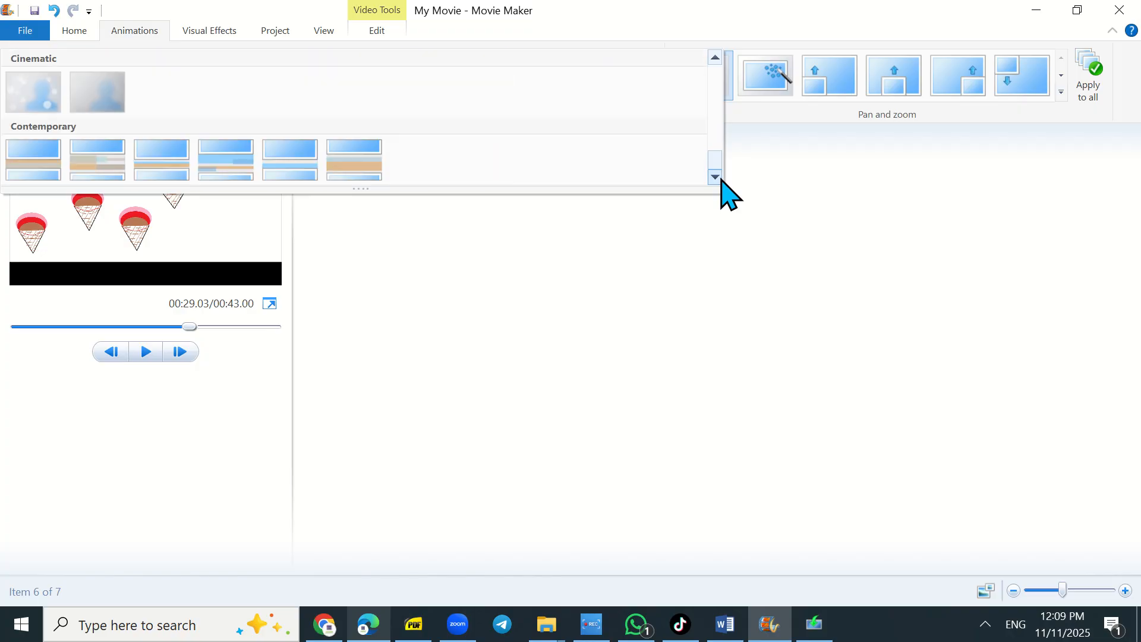
{"action": "left_click", "coordinate": [86, 165]}
- Apply the first Shatters transition to the seventh clip
{"action": "left_click", "coordinate": [693, 157]}
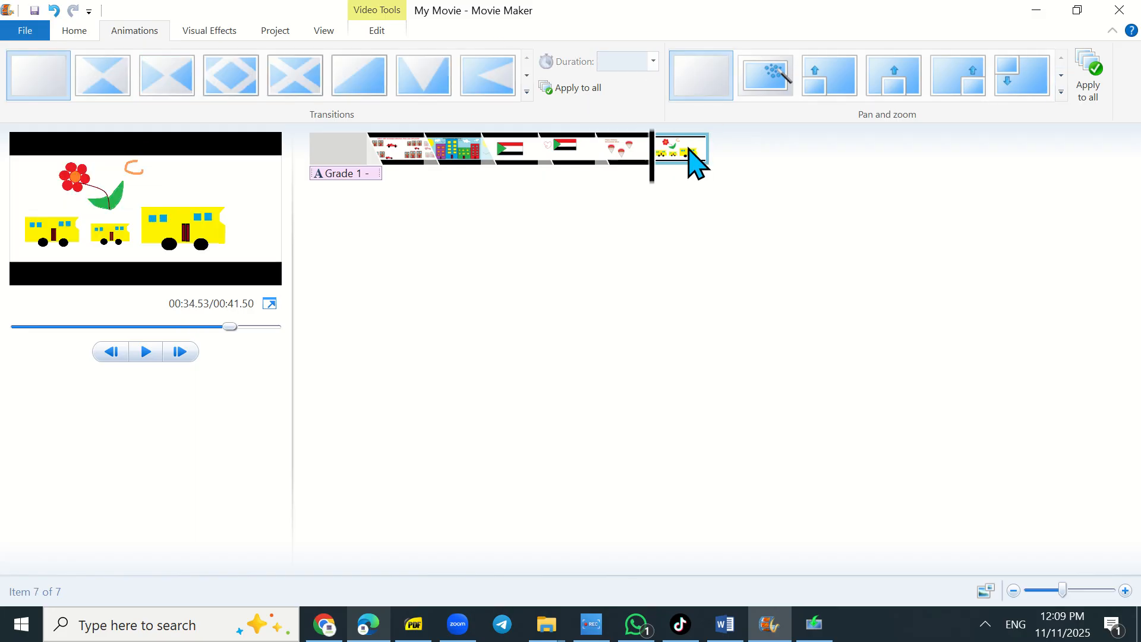
{"action": "left_click", "coordinate": [526, 93]}
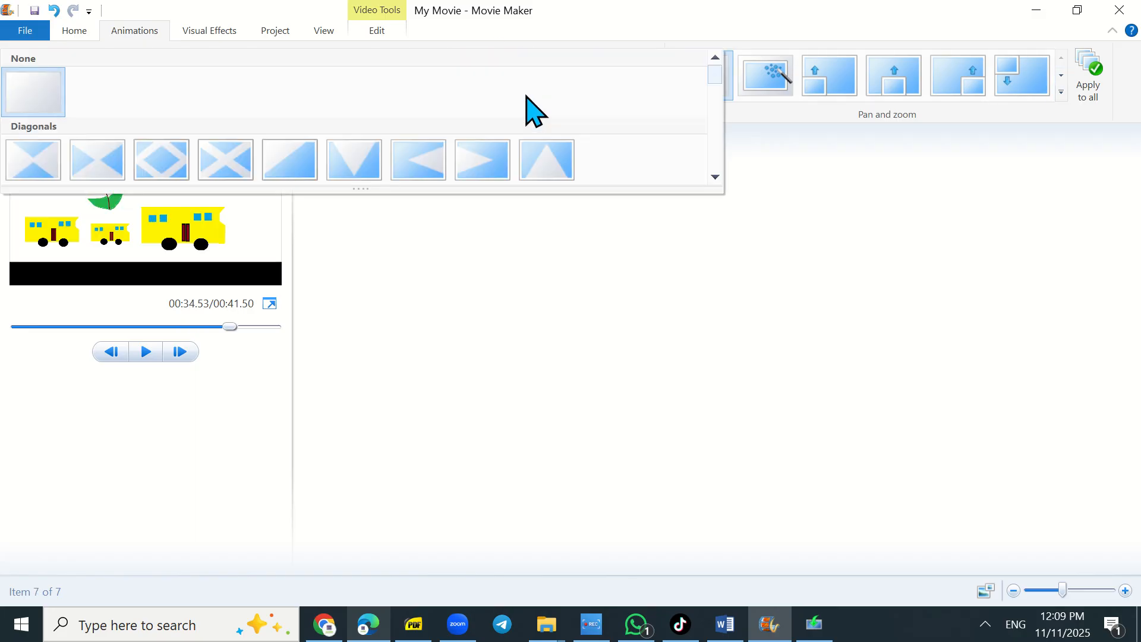
{"action": "scroll", "coordinate": [716, 177], "scroll_direction": "down", "scroll_amount": 5}
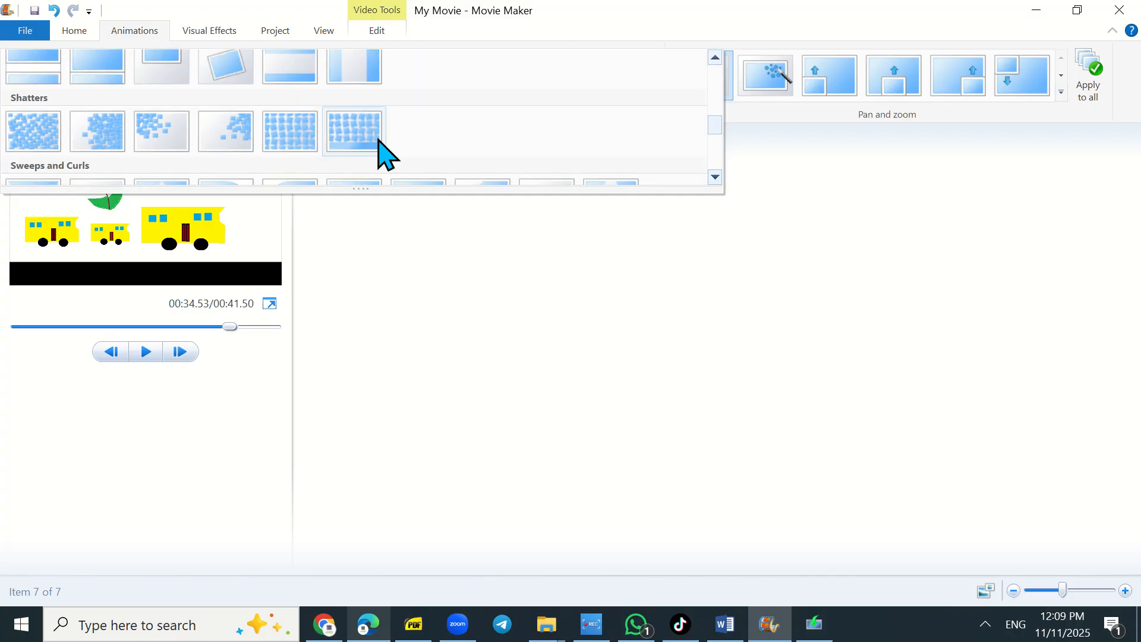
{"action": "left_click", "coordinate": [41, 140]}
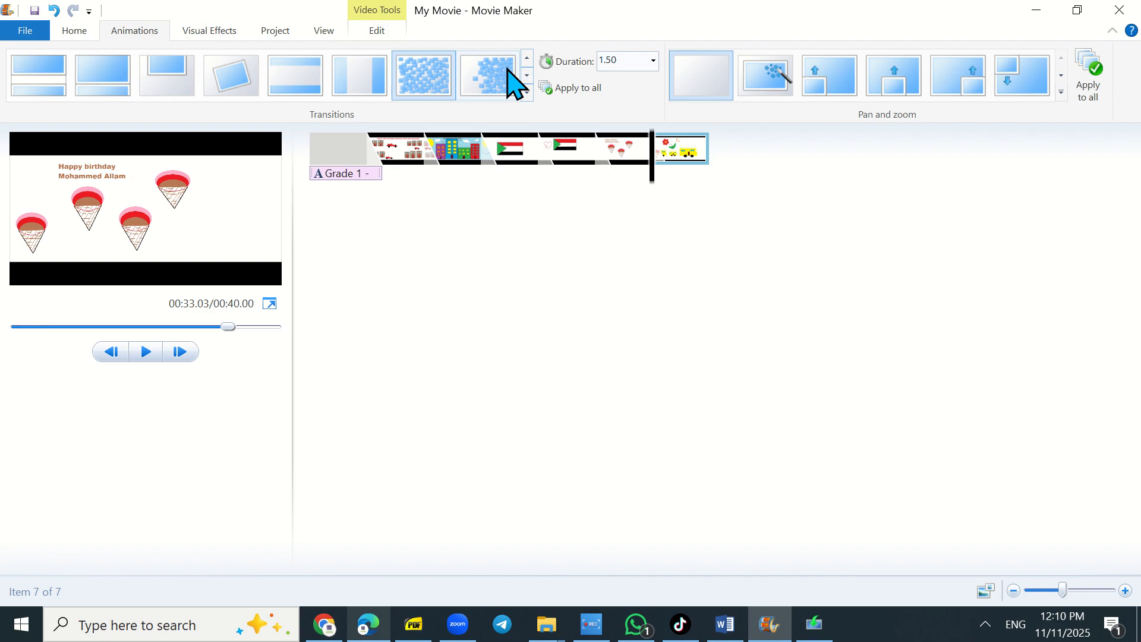
- Give the last clip a rotating Zoom in pan and zoom effect
{"action": "left_click", "coordinate": [1064, 94]}
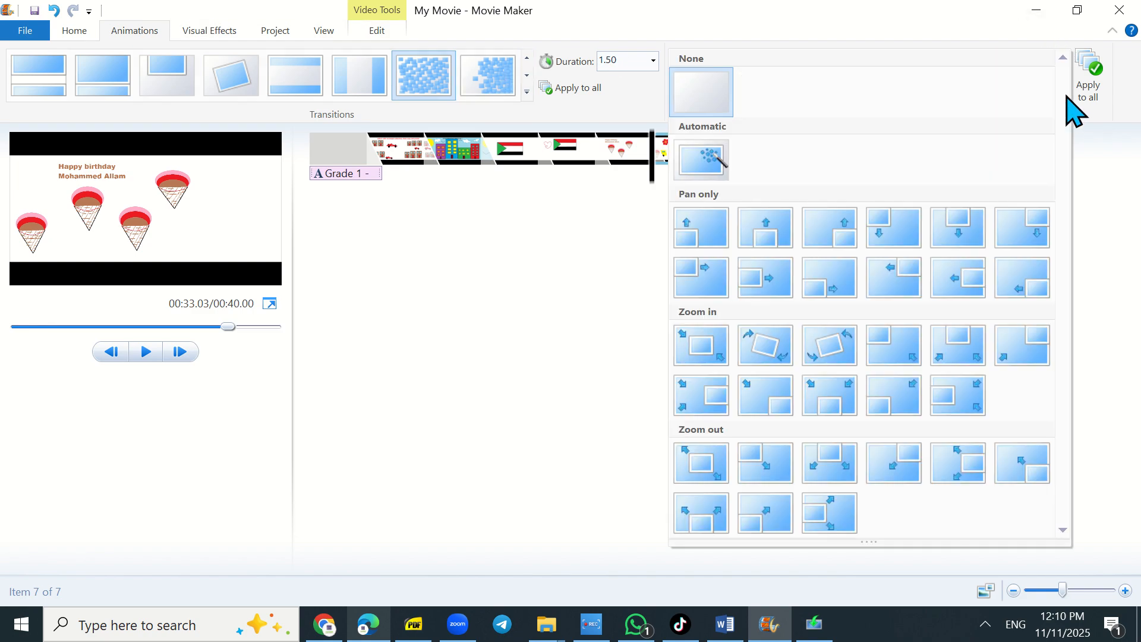
{"action": "left_click", "coordinate": [843, 359]}
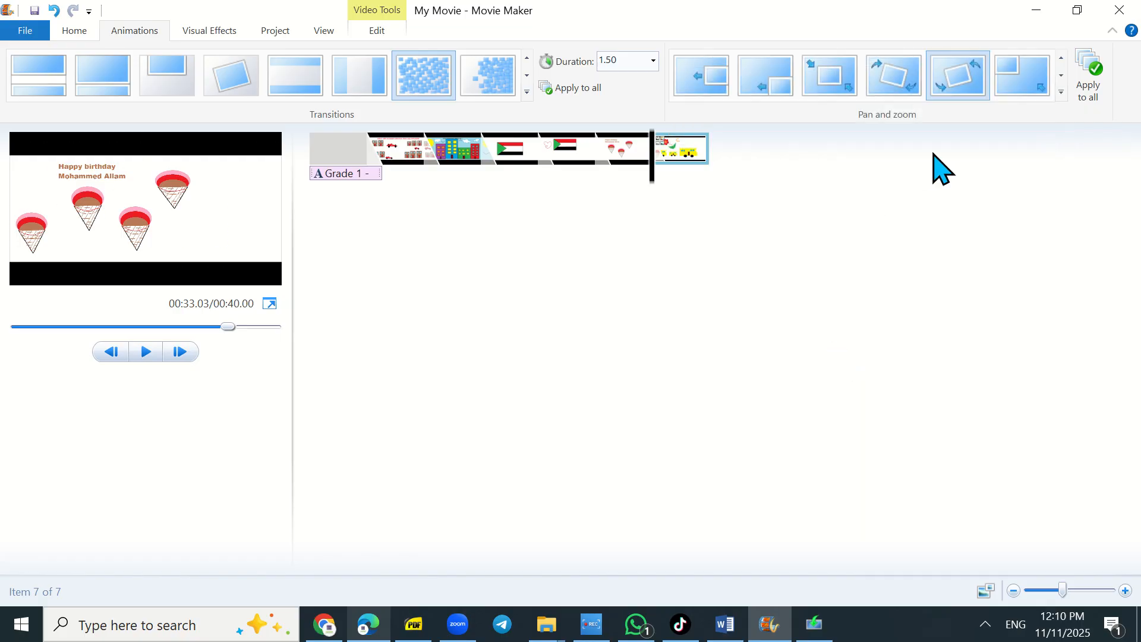
- Apply the fifth clip's pan and zoom setting to all clips
{"action": "left_click", "coordinate": [579, 154]}
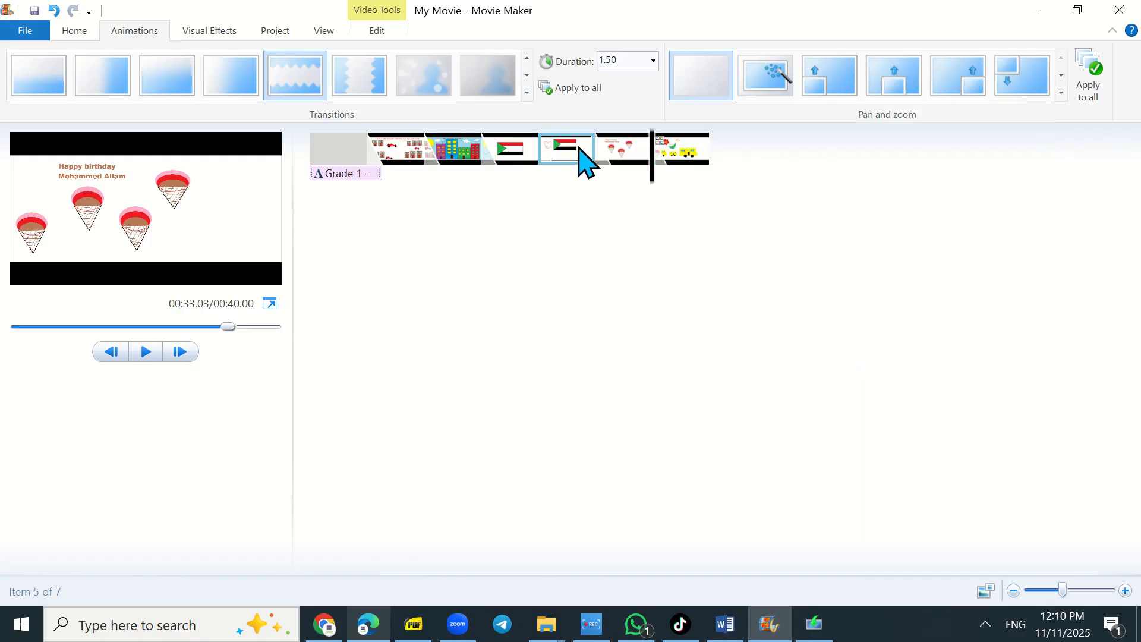
{"action": "left_click", "coordinate": [1062, 93]}
{"action": "left_click", "coordinate": [1113, 87]}
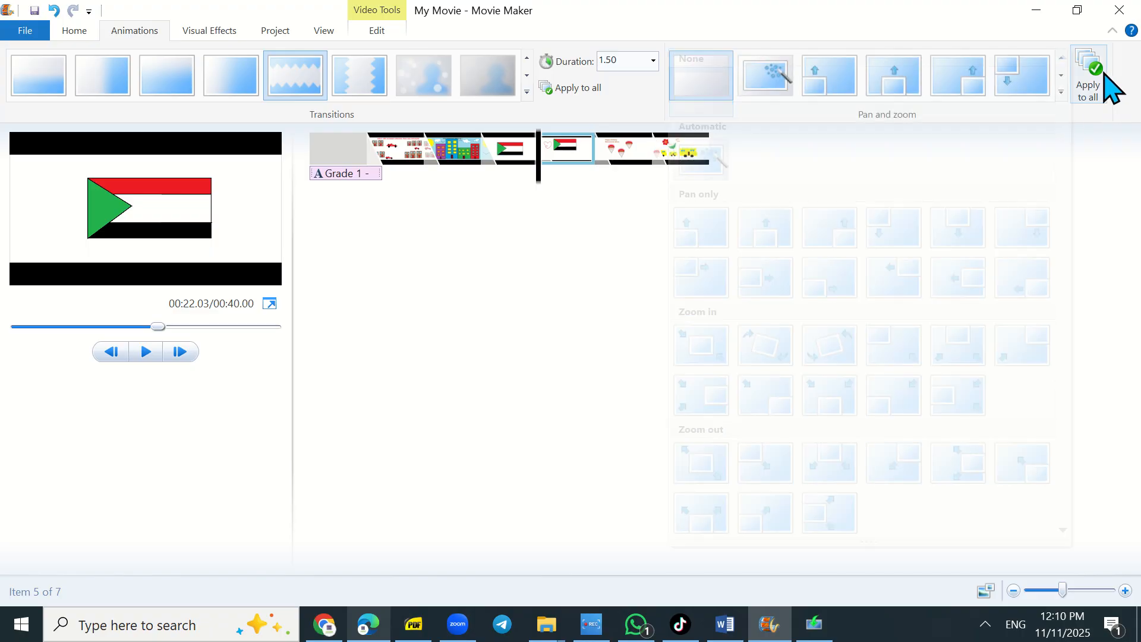
{"action": "left_click", "coordinate": [1092, 76]}
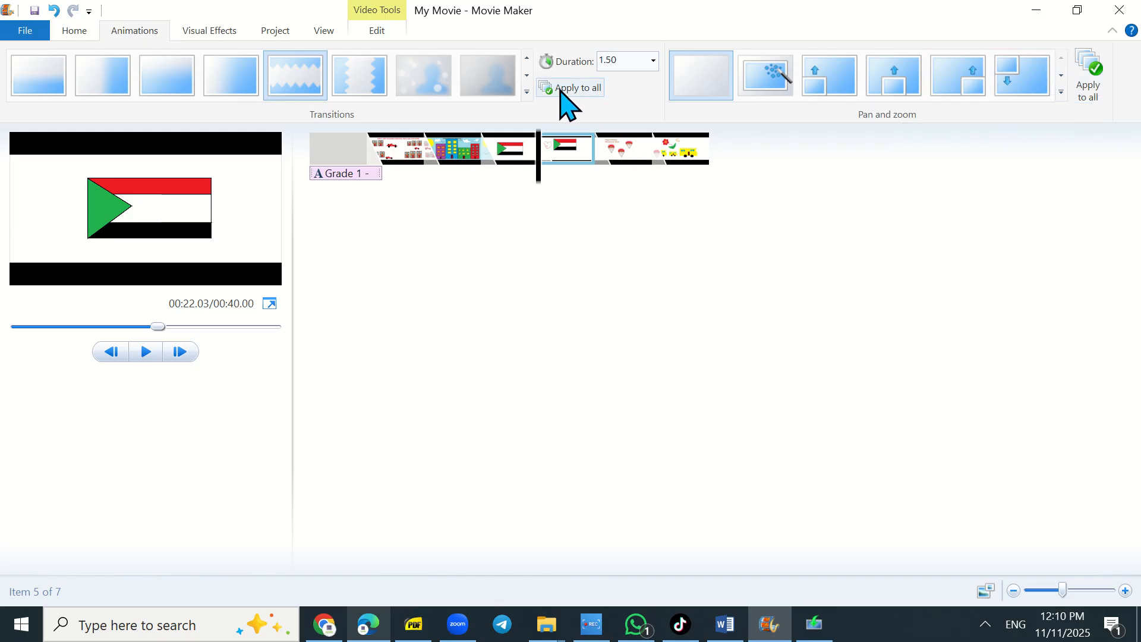
{"action": "left_click", "coordinate": [653, 61]}
{"action": "left_click", "coordinate": [654, 62]}
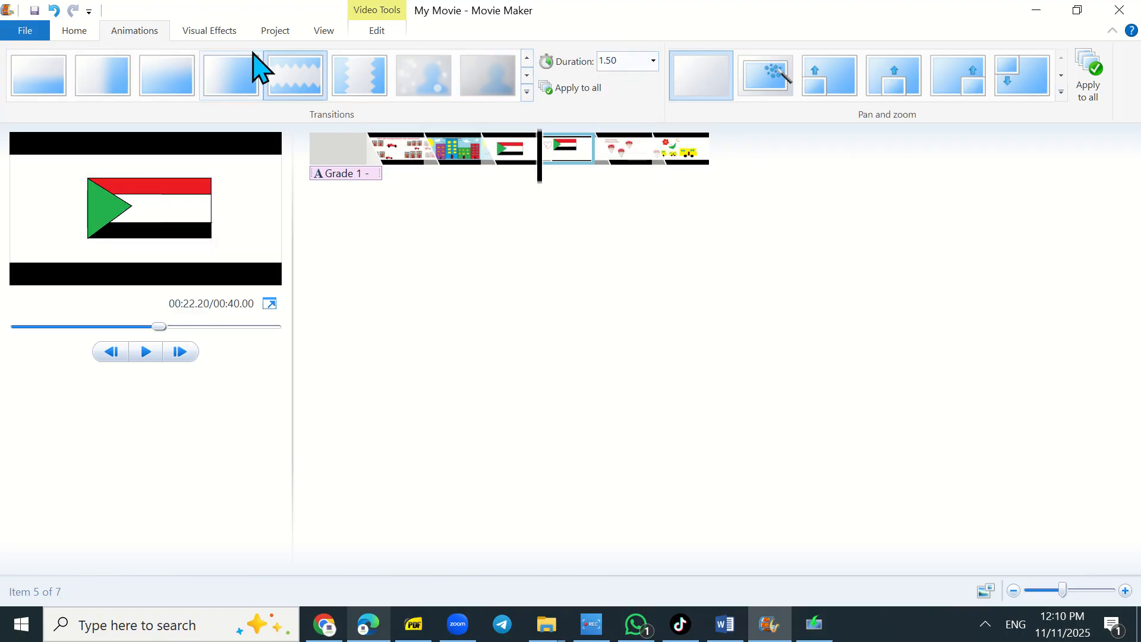
{"action": "left_click", "coordinate": [199, 26]}
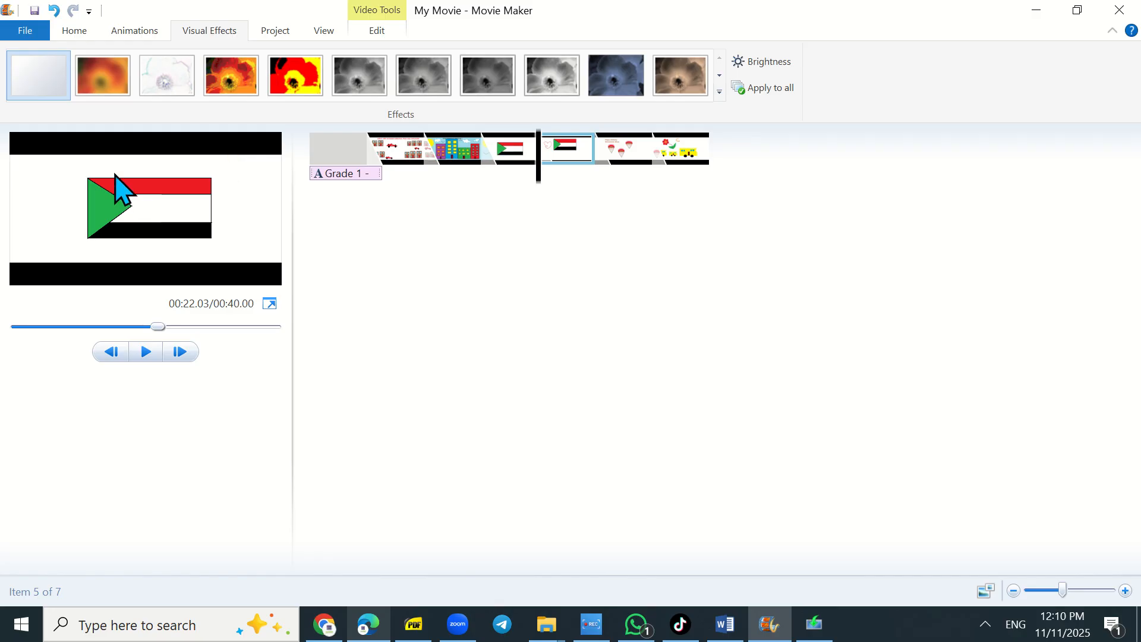
- Switch the project aspect ratio between Standard (4:3) and Widescreen (16:9), finishing on Widescreen
{"action": "left_click", "coordinate": [276, 34]}
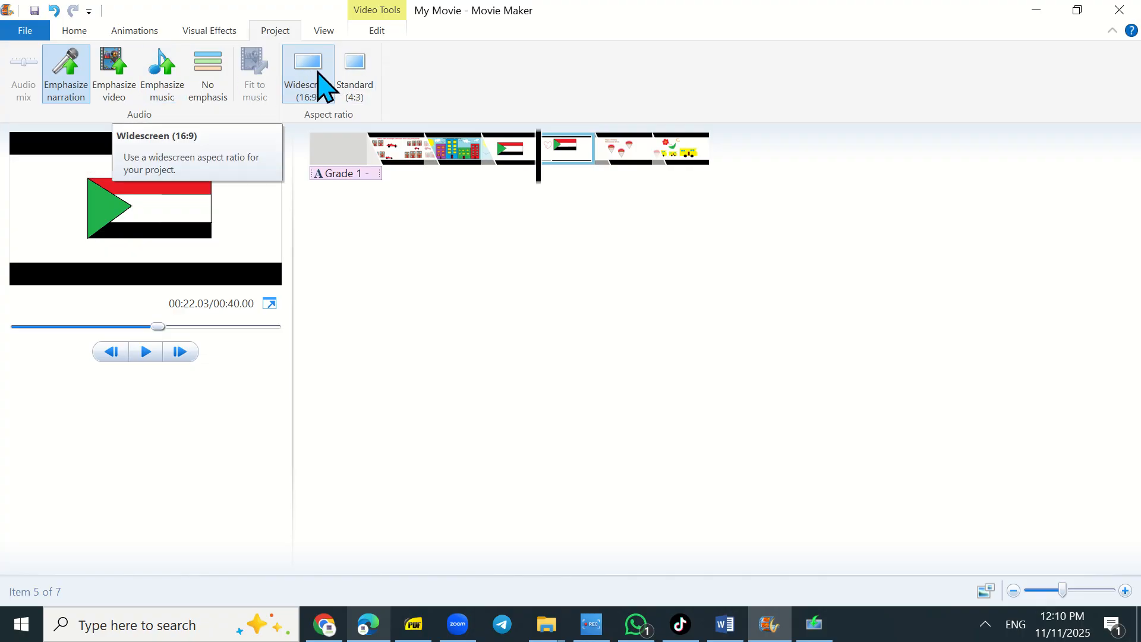
{"action": "left_click", "coordinate": [356, 89]}
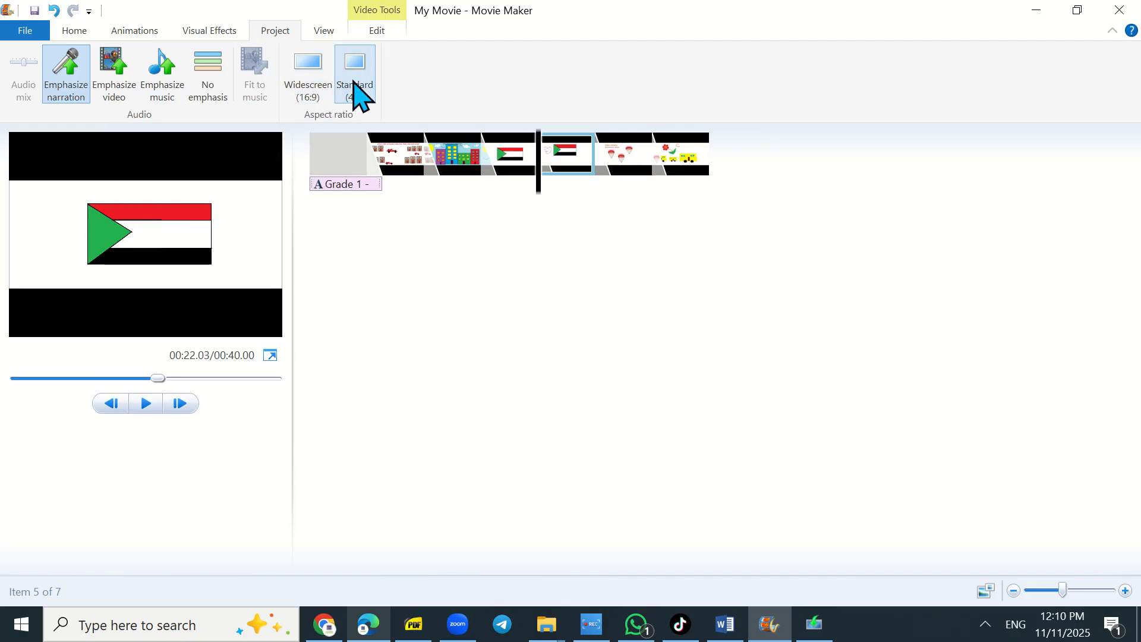
{"action": "left_click", "coordinate": [308, 82]}
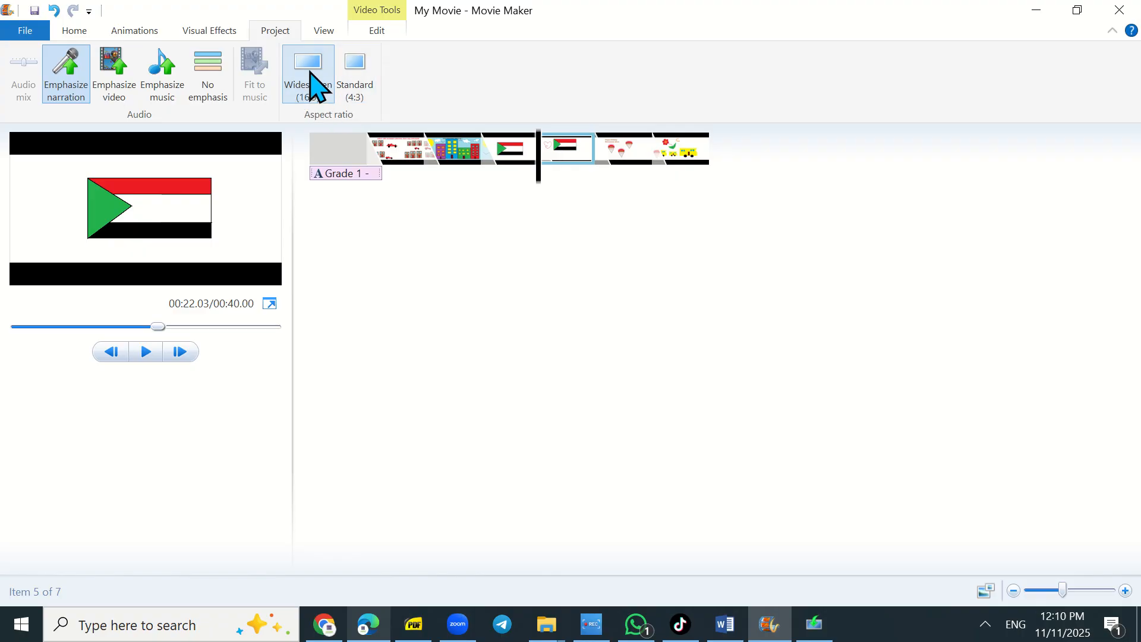
{"action": "left_click", "coordinate": [356, 77]}
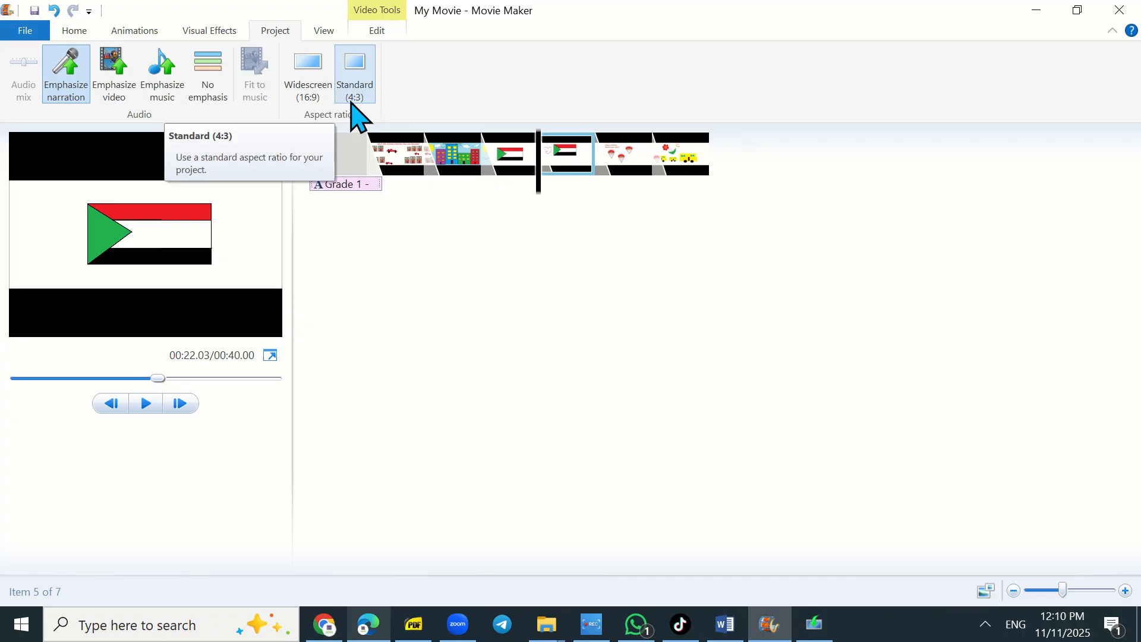
{"action": "left_click", "coordinate": [318, 94]}
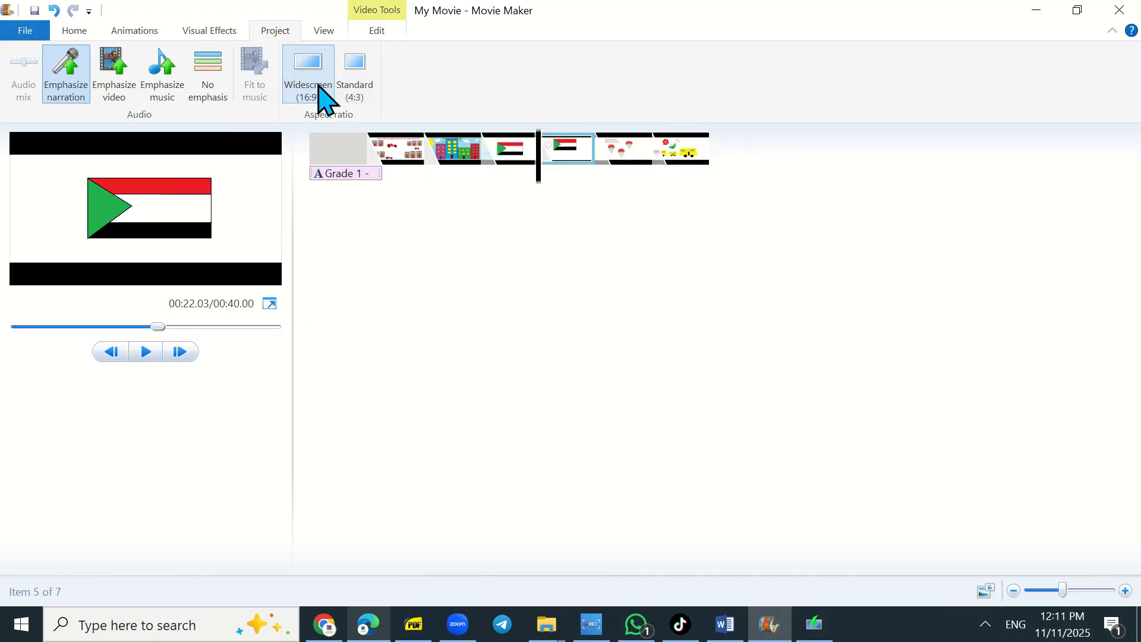
- Preview the movie full screen, stepping back and forward through the slides, then return to the editor
{"action": "left_click", "coordinate": [321, 30]}
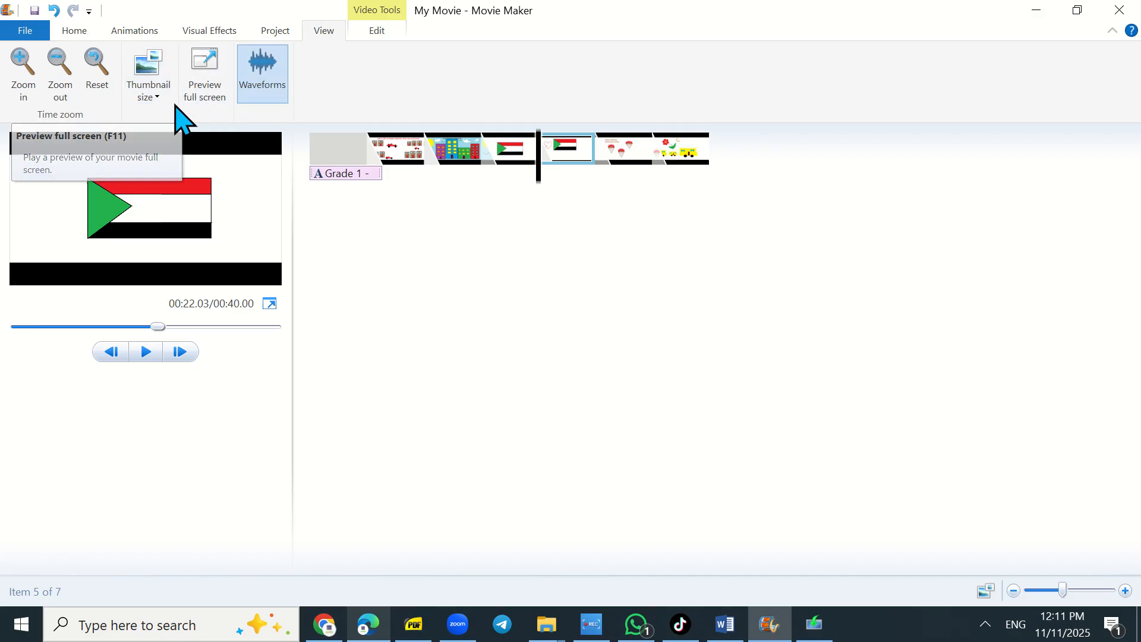
{"action": "left_click", "coordinate": [198, 64]}
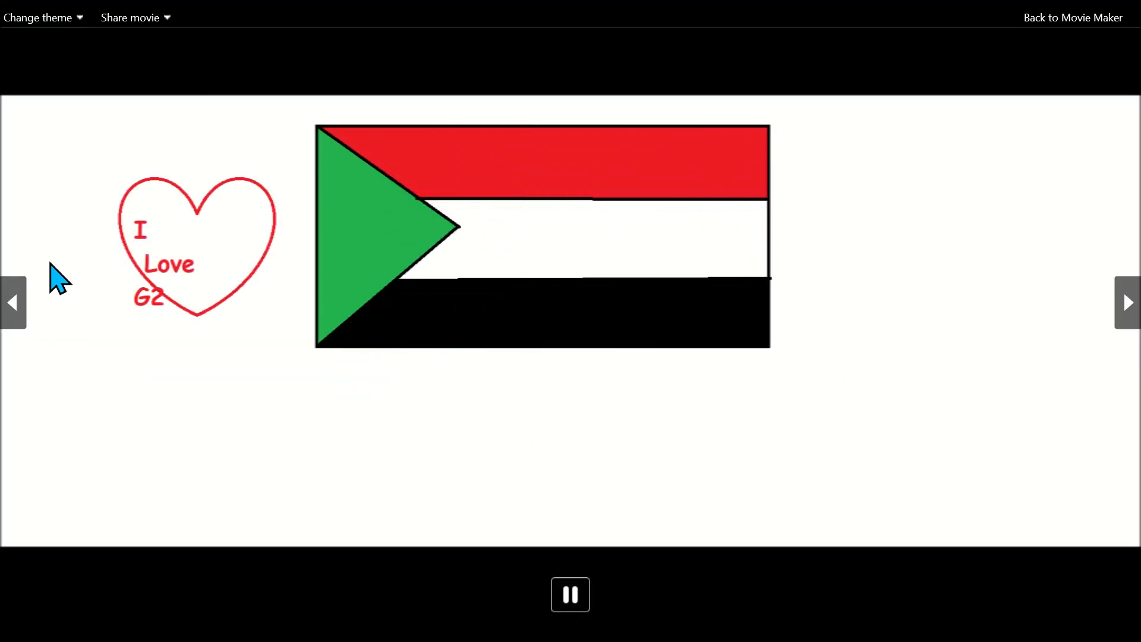
{"action": "left_click", "coordinate": [12, 302]}
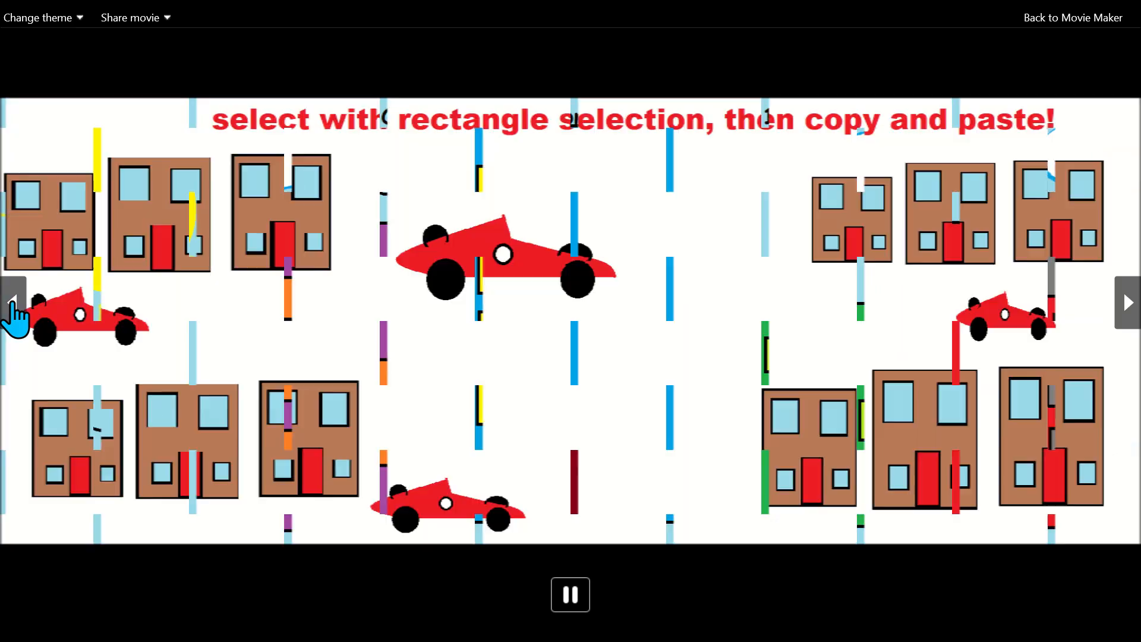
{"action": "left_click", "coordinate": [12, 302]}
{"action": "left_click", "coordinate": [12, 302]}
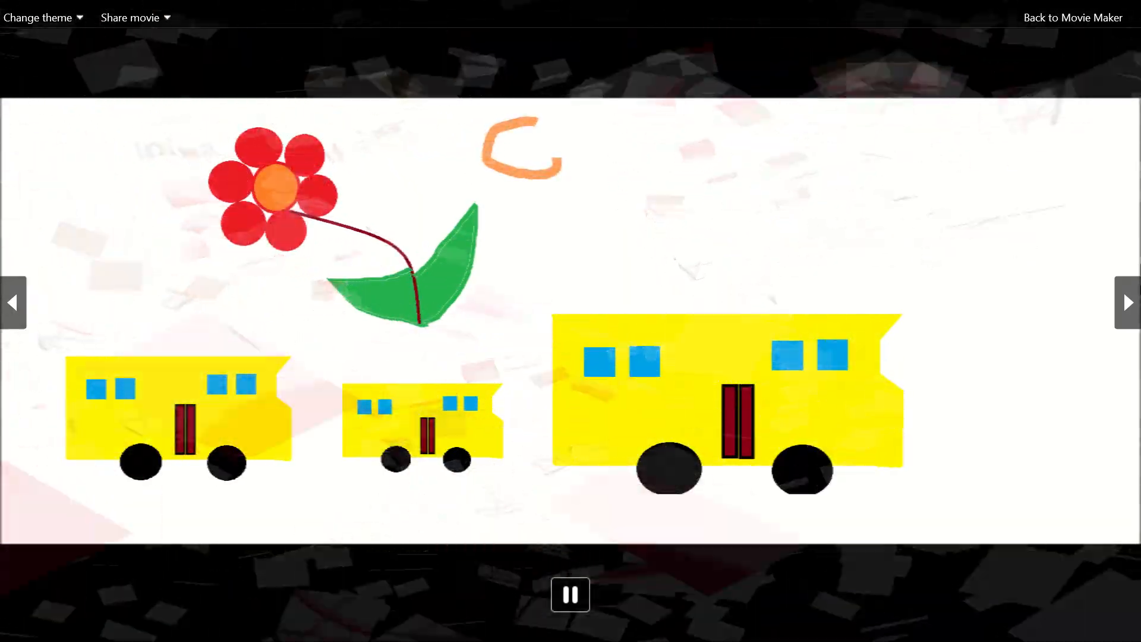
{"action": "left_click", "coordinate": [1125, 309]}
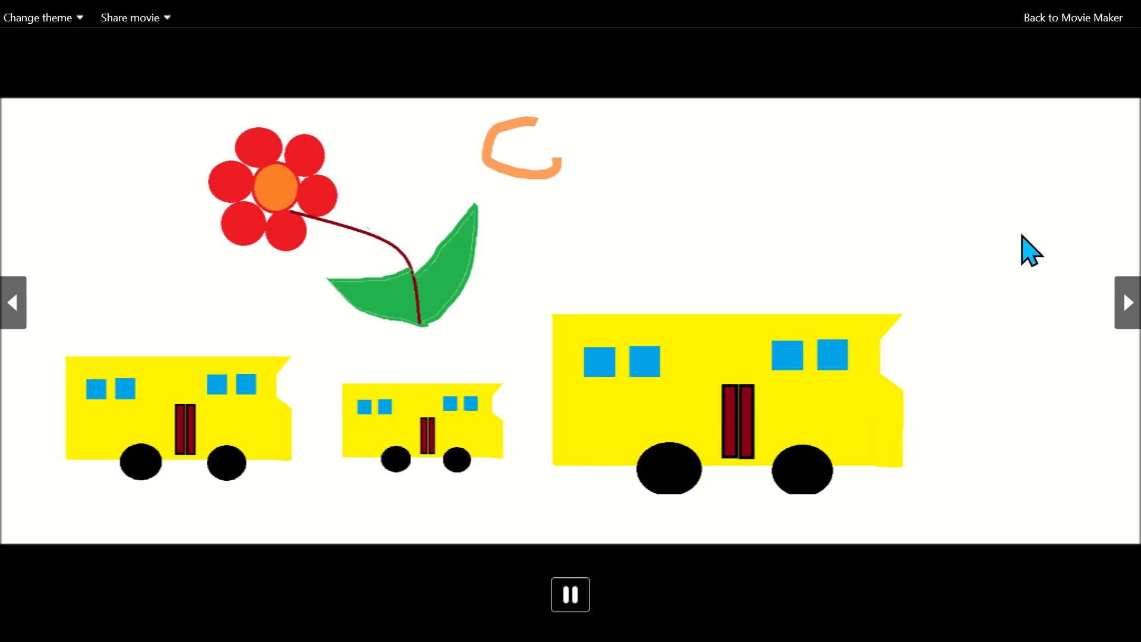
{"action": "left_click", "coordinate": [1071, 18]}
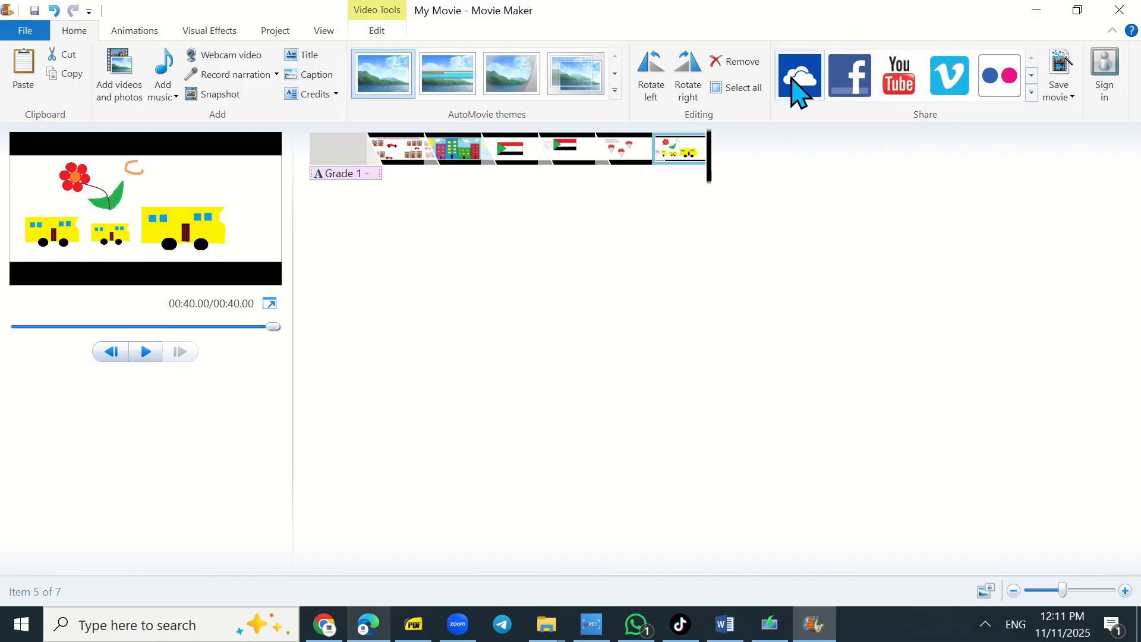
{"action": "left_click", "coordinate": [1032, 92]}
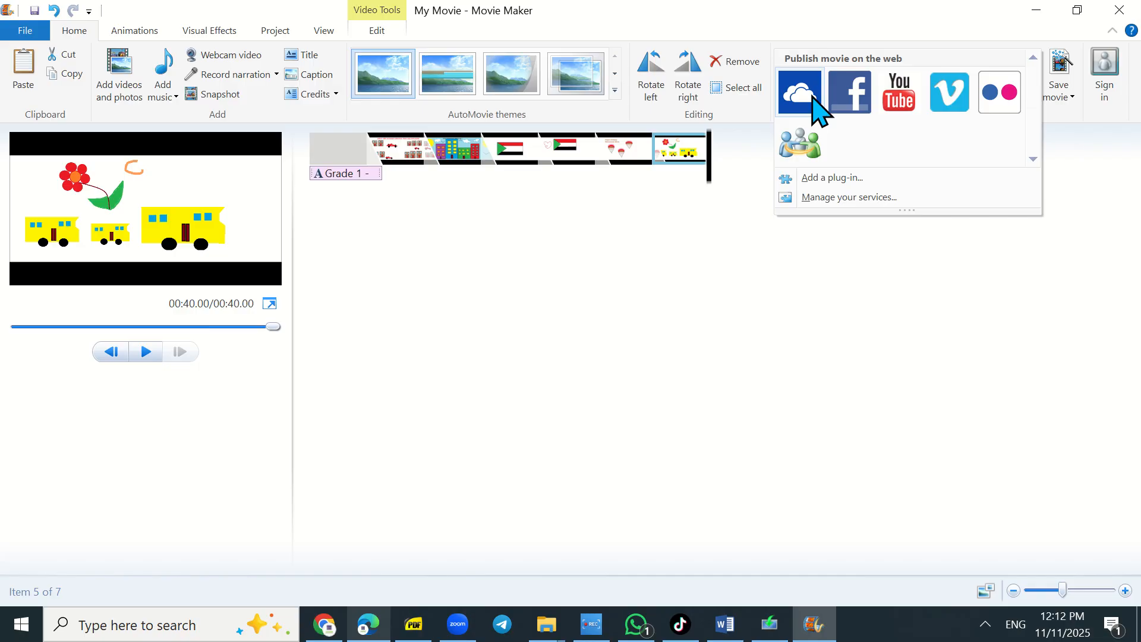
{"action": "left_click", "coordinate": [1120, 237]}
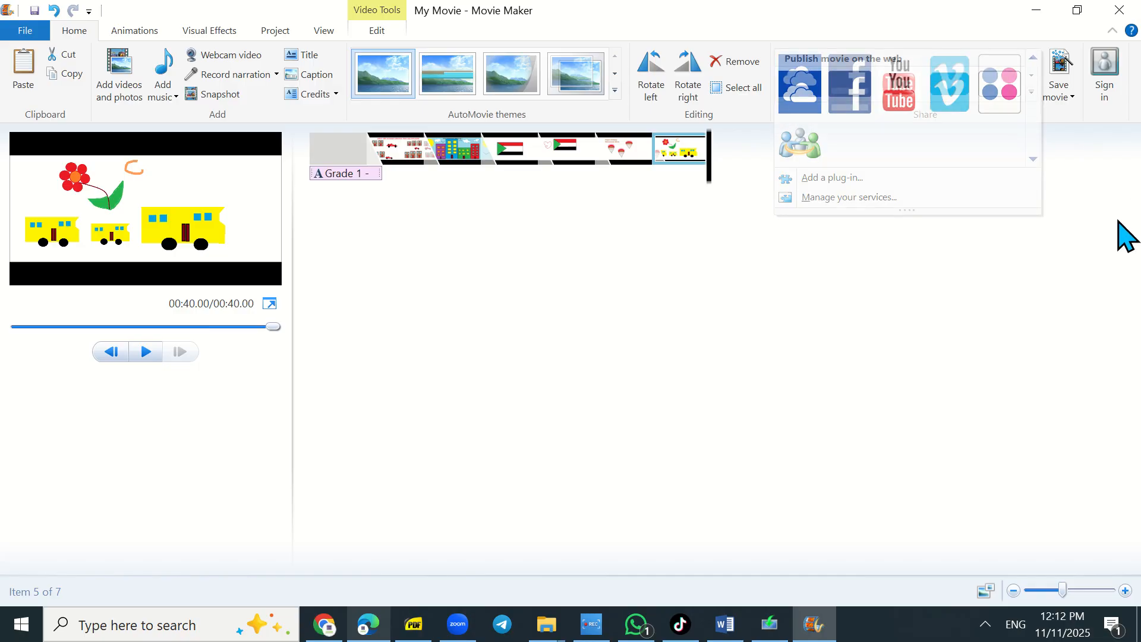
- Save the movie with the For computer setting to the Desktop as My Movie.mp4
{"action": "left_click", "coordinate": [1064, 96]}
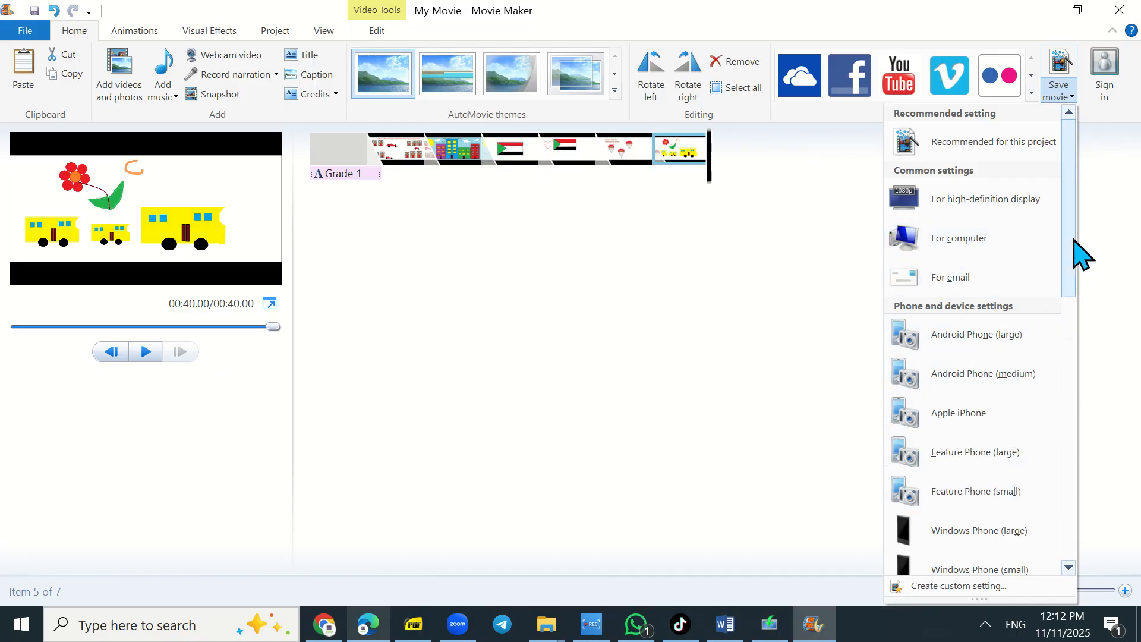
{"action": "left_click_drag", "start_coordinate": [1070, 238], "coordinate": [1045, 165]}
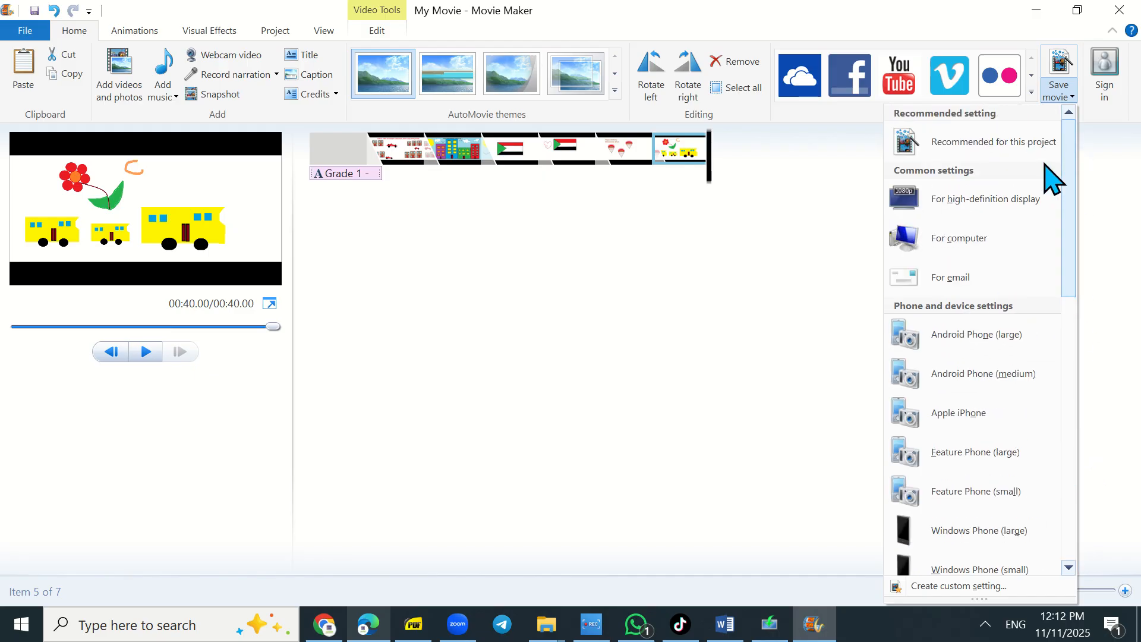
{"action": "left_click", "coordinate": [951, 244]}
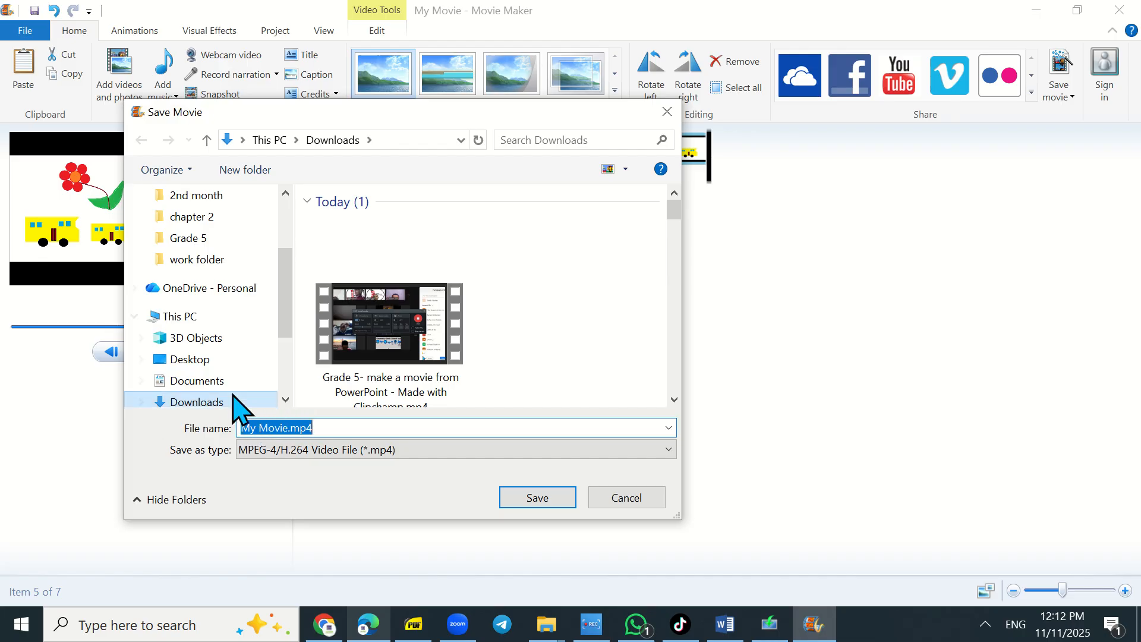
{"action": "left_click", "coordinate": [190, 361]}
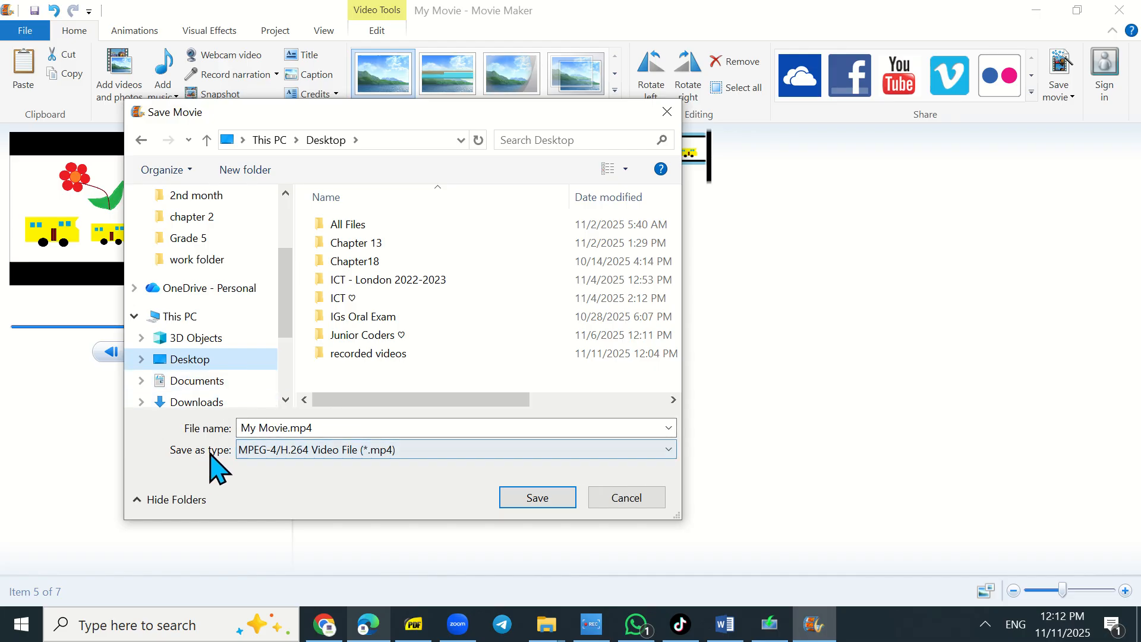
{"action": "left_click", "coordinate": [536, 499]}
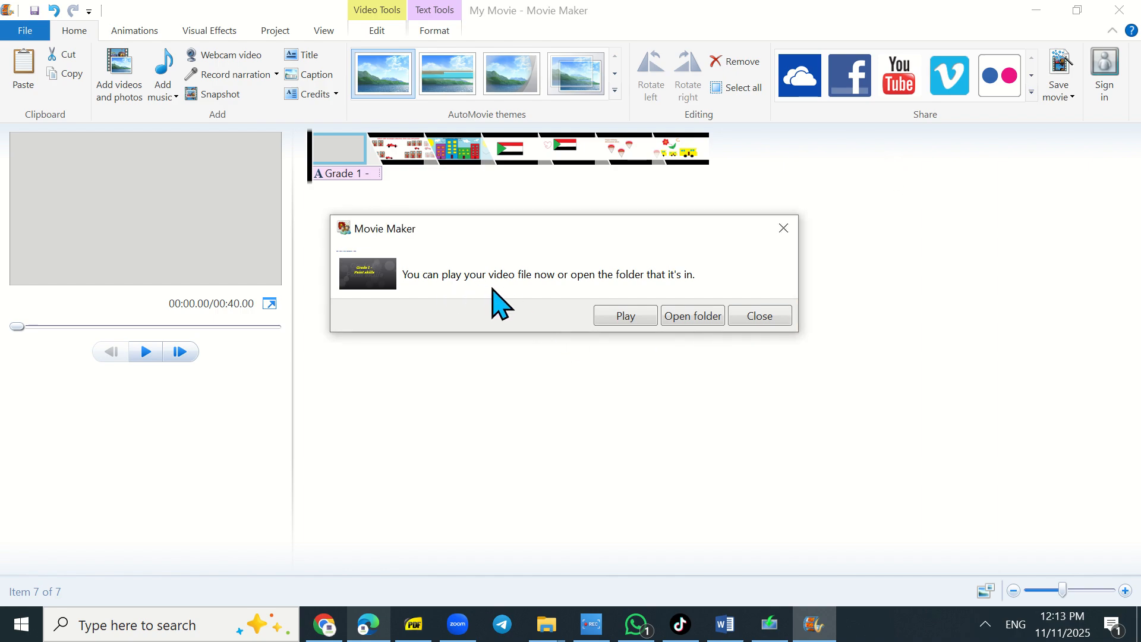
- Play the saved video file in Media Player, then close the player
{"action": "left_click", "coordinate": [623, 319]}
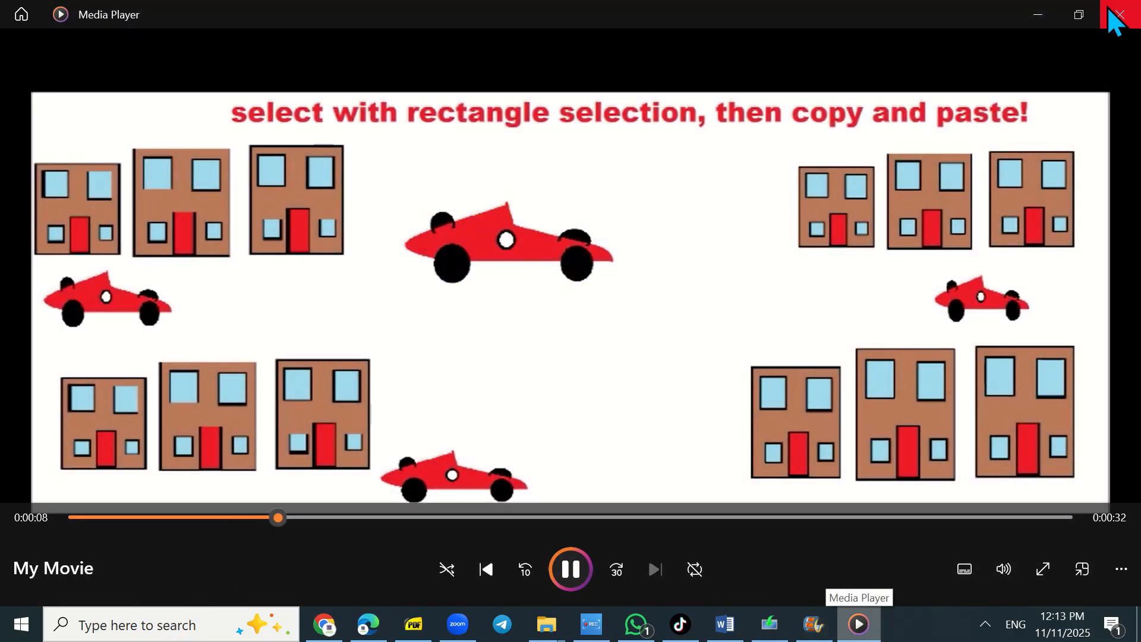
{"action": "left_click", "coordinate": [1119, 15]}
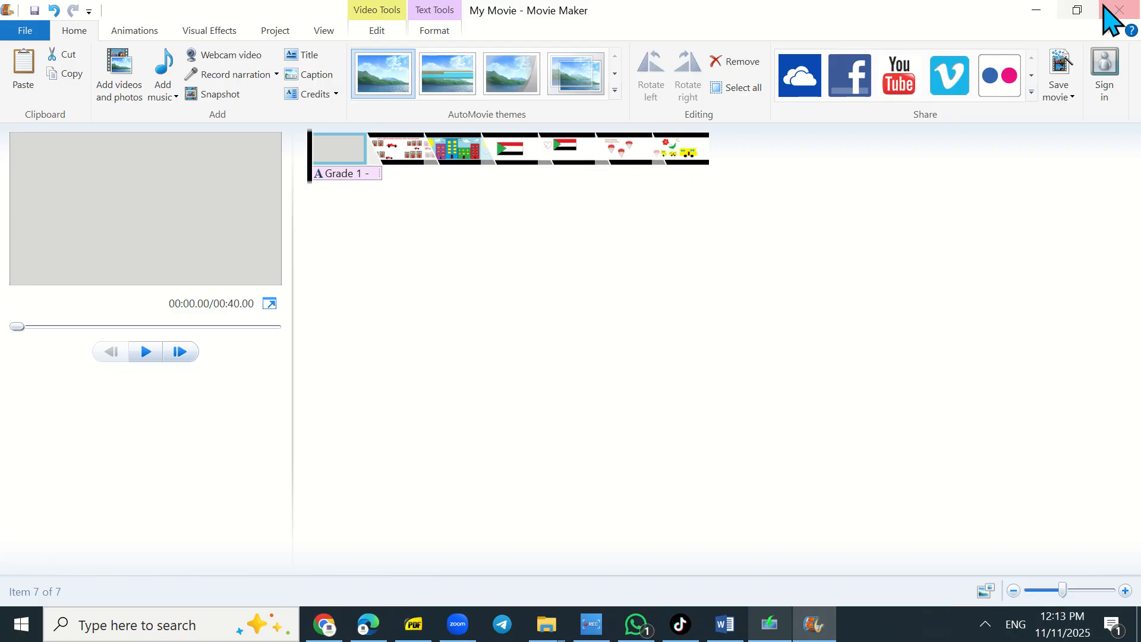